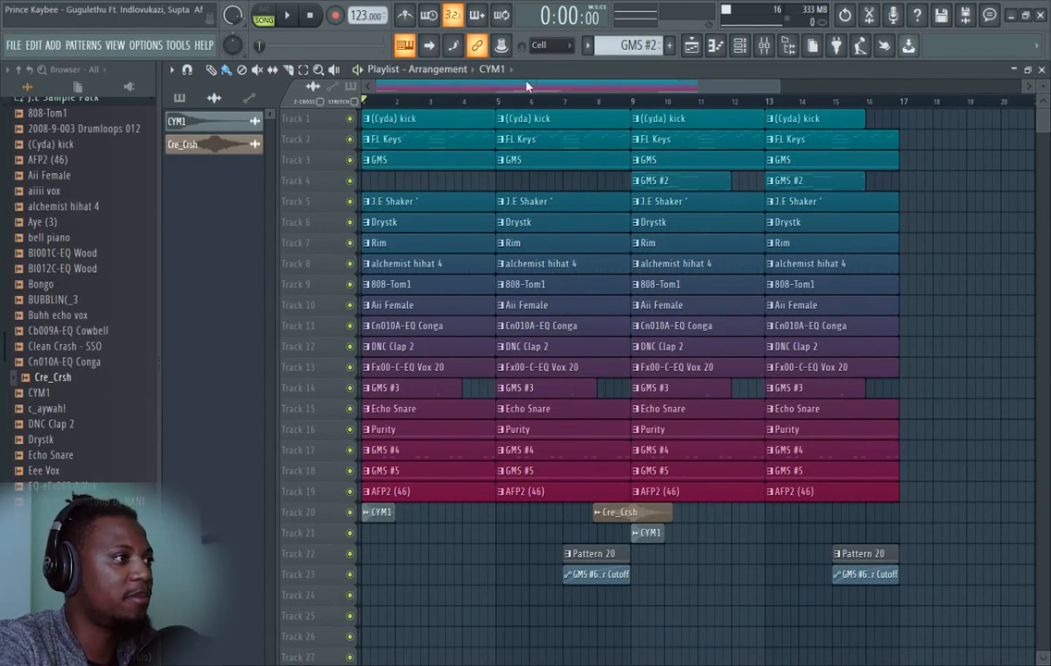
# Play the full arrangement in song mode from bar 1 to past bar 14, and stop playback
pyautogui.press('space')
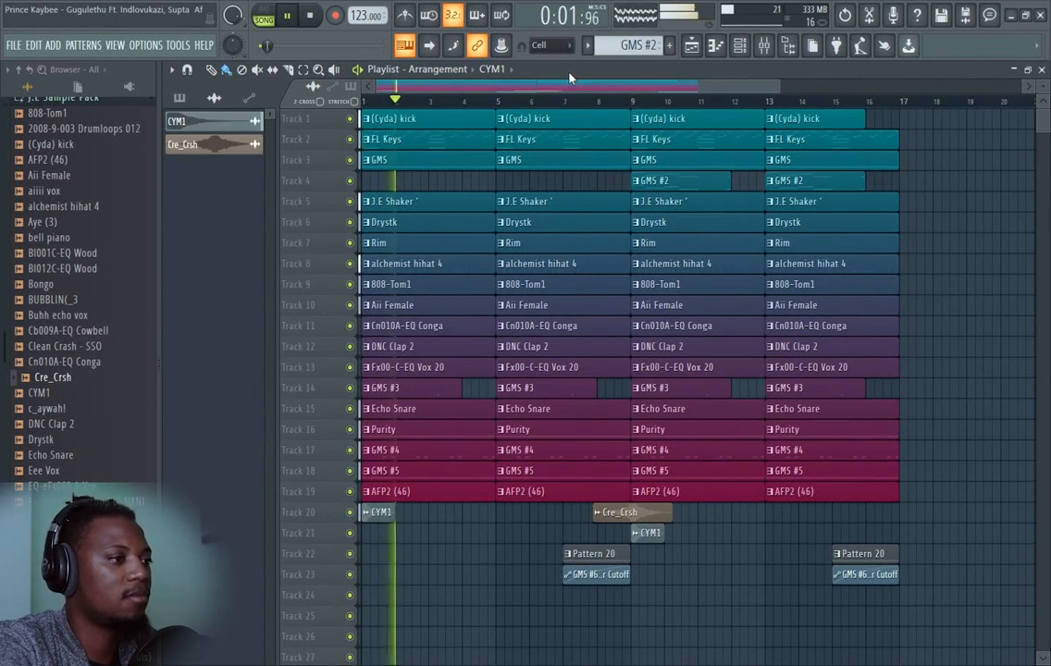
pyautogui.scroll(-1, 558, 90)
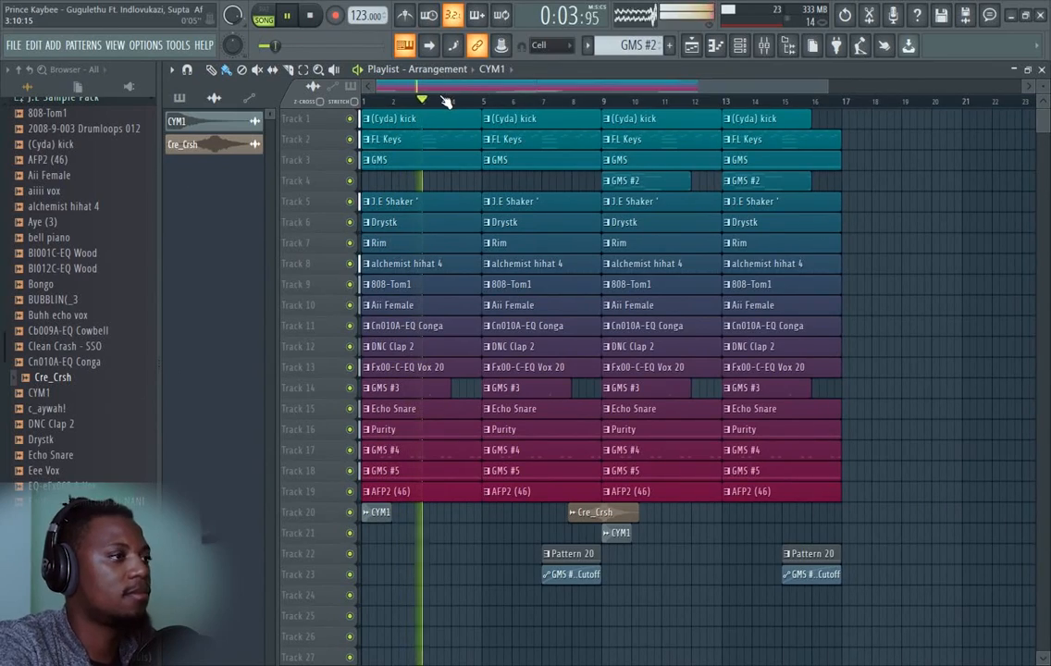
pyautogui.scroll(2, 445, 100)
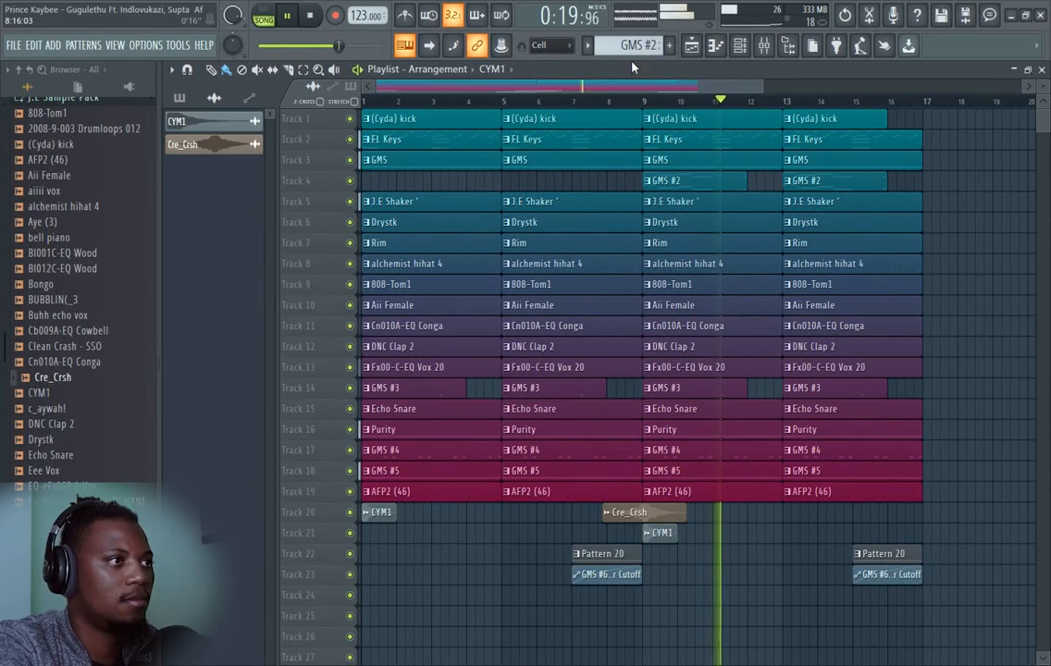
pyautogui.scroll(-2, 629, 85)
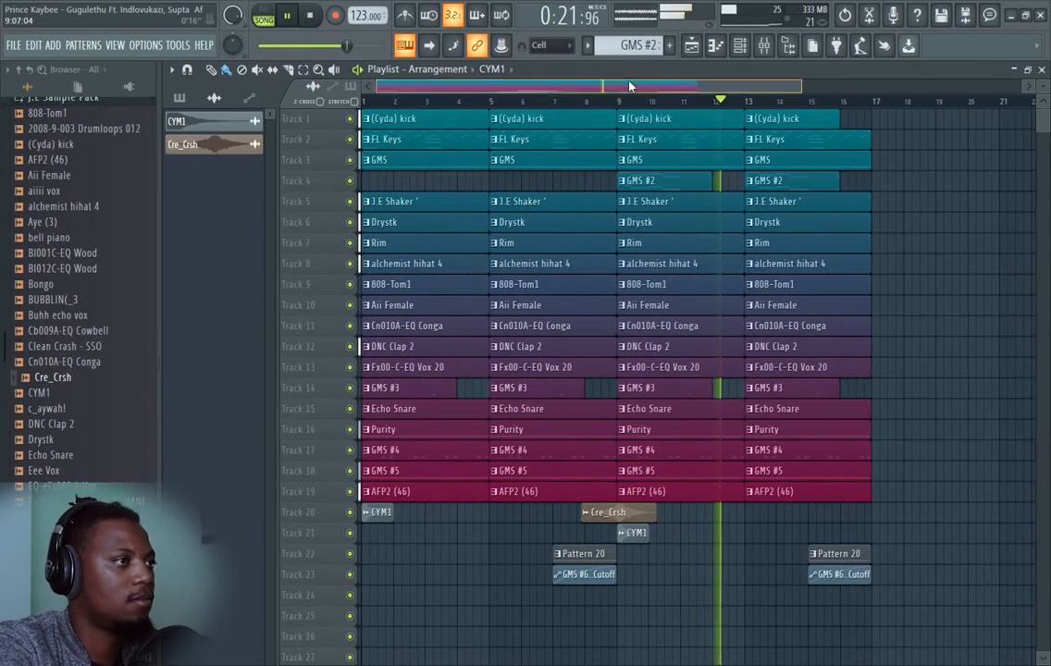
pyautogui.scroll(2, 592, 88)
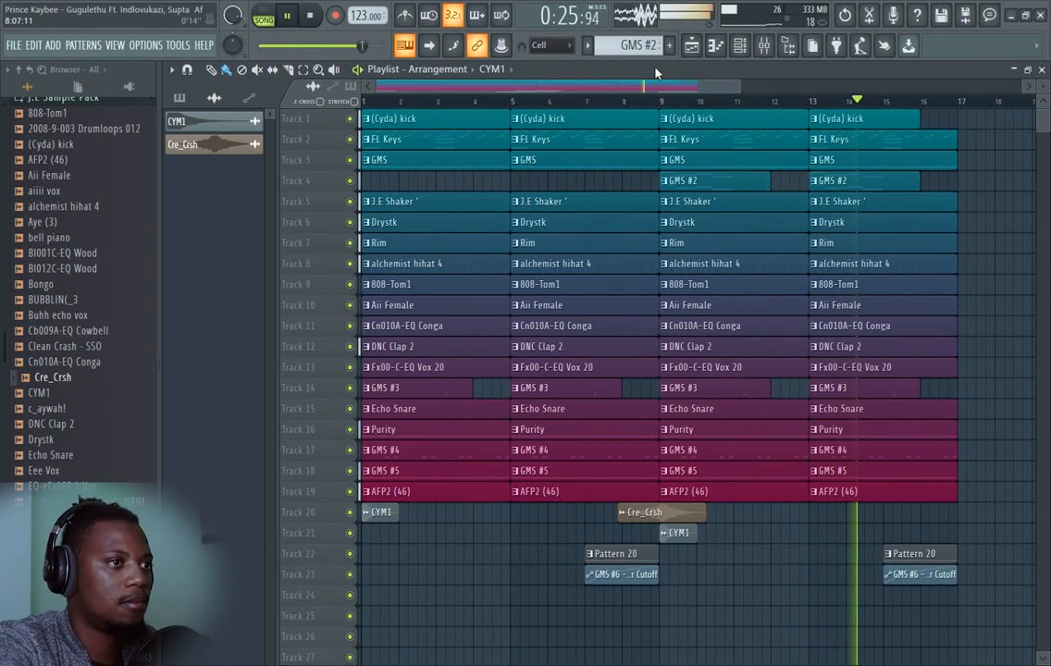
pyautogui.press('space')
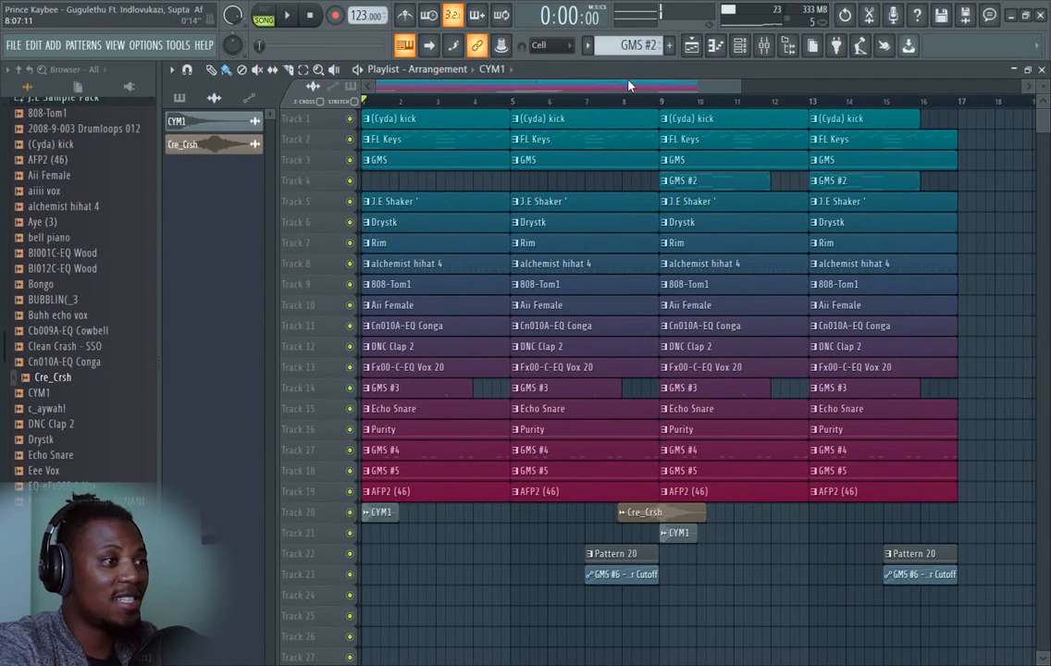
# Open the (Cyda) kick pattern from Track 1 in the channel rack and audition it in pattern mode
pyautogui.doubleClick(646, 71)
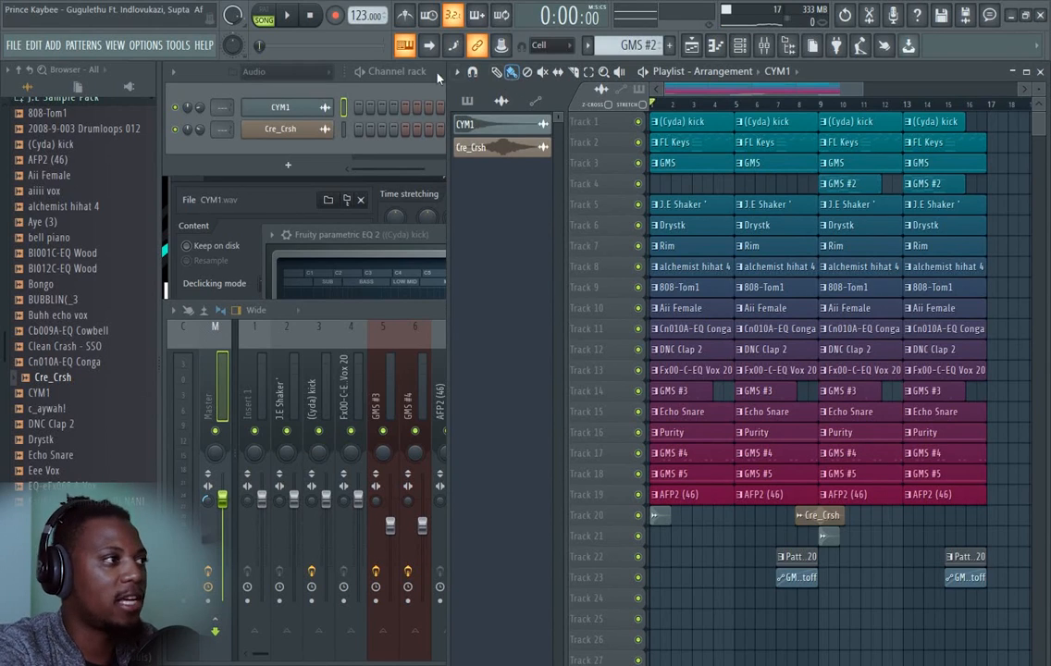
pyautogui.click(199, 79)
pyautogui.click(605, 207)
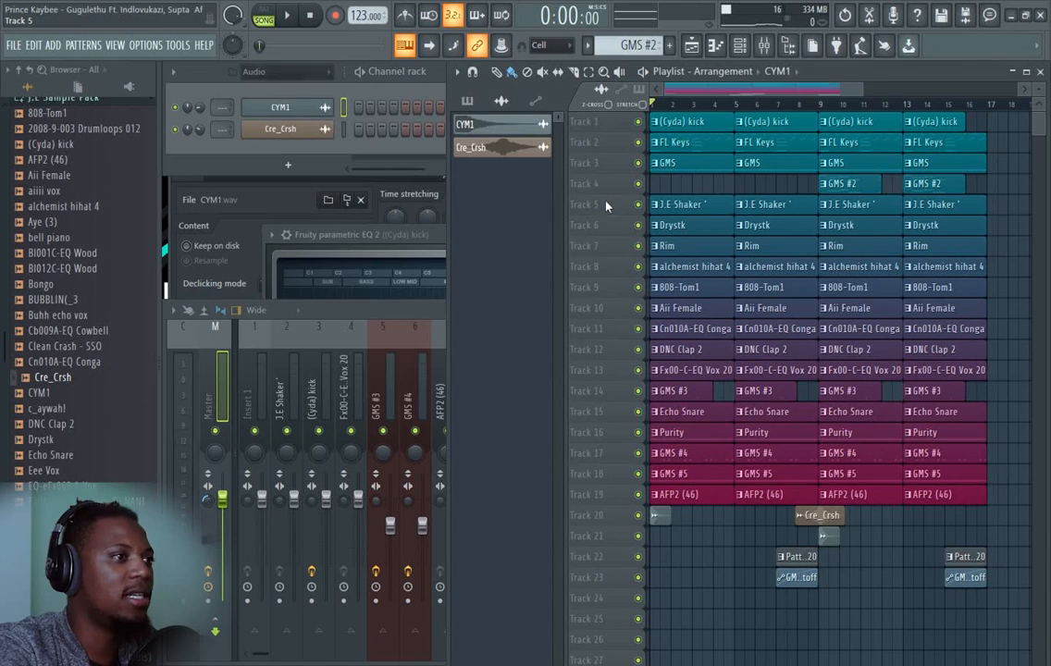
pyautogui.doubleClick(700, 118)
pyautogui.click(465, 81)
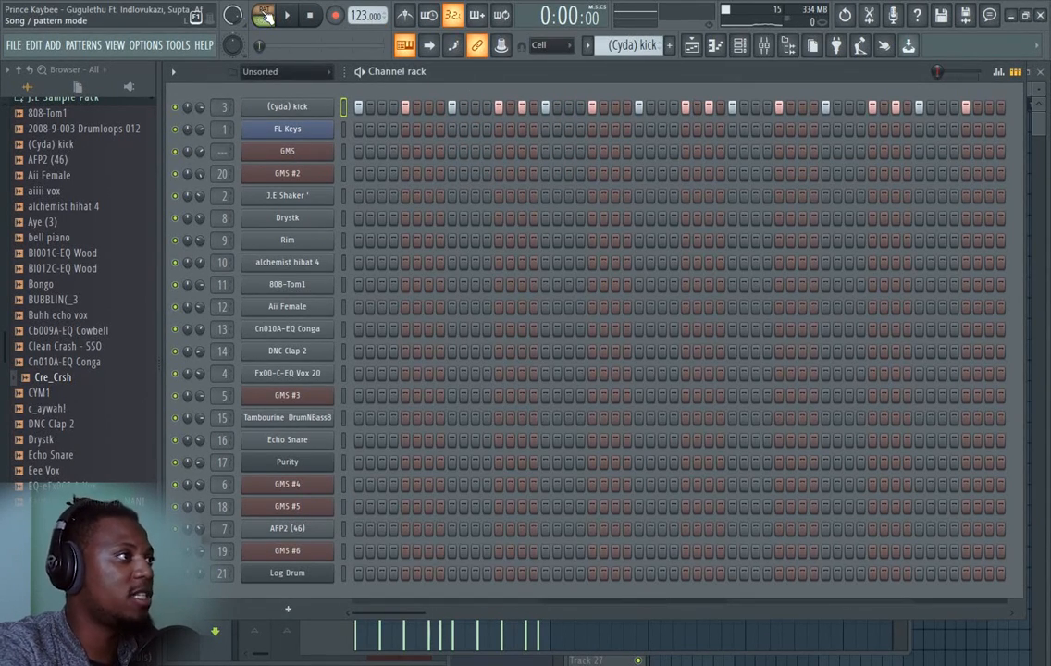
pyautogui.press('space')
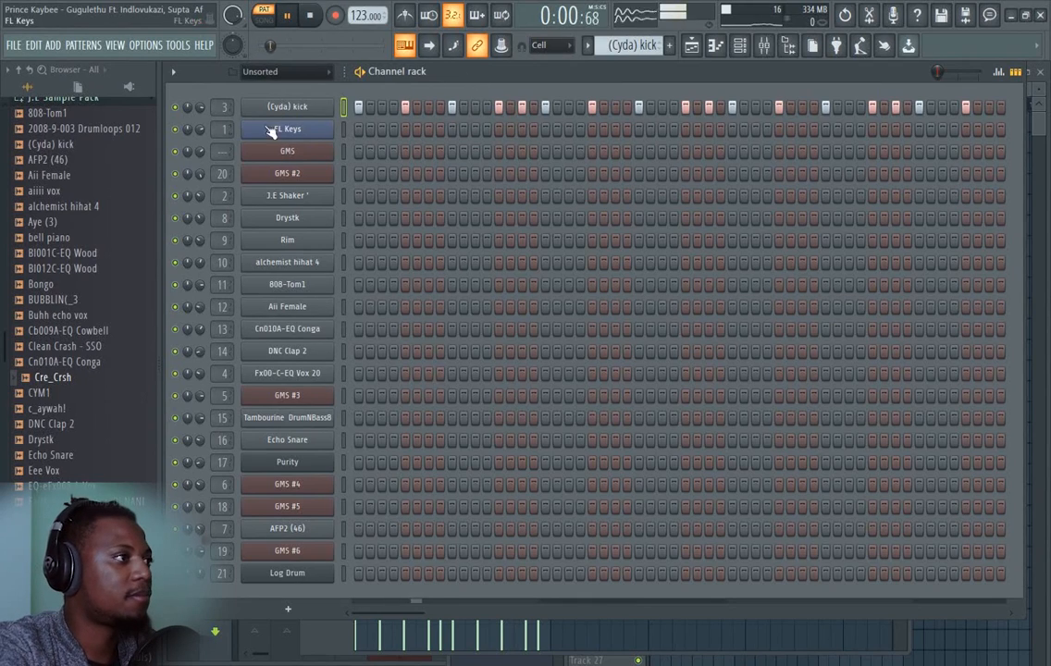
pyautogui.press('space')
# Open the (Cyda) kick channel's settings, its linked mixer track and that track's Fruity Fast Dist effect
pyautogui.click(296, 110)
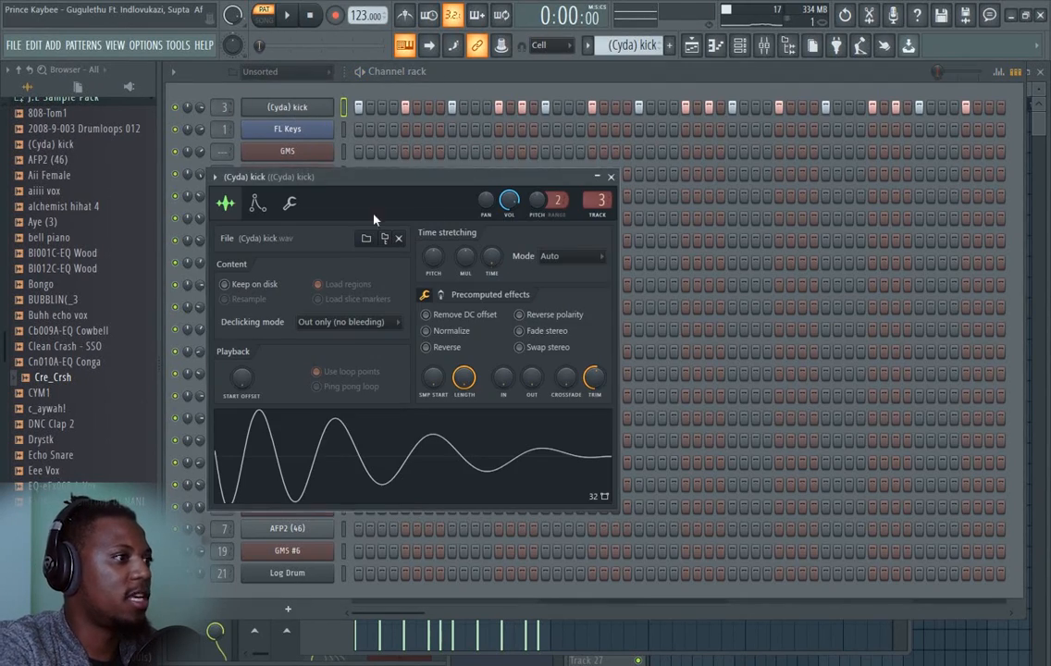
pyautogui.doubleClick(597, 201)
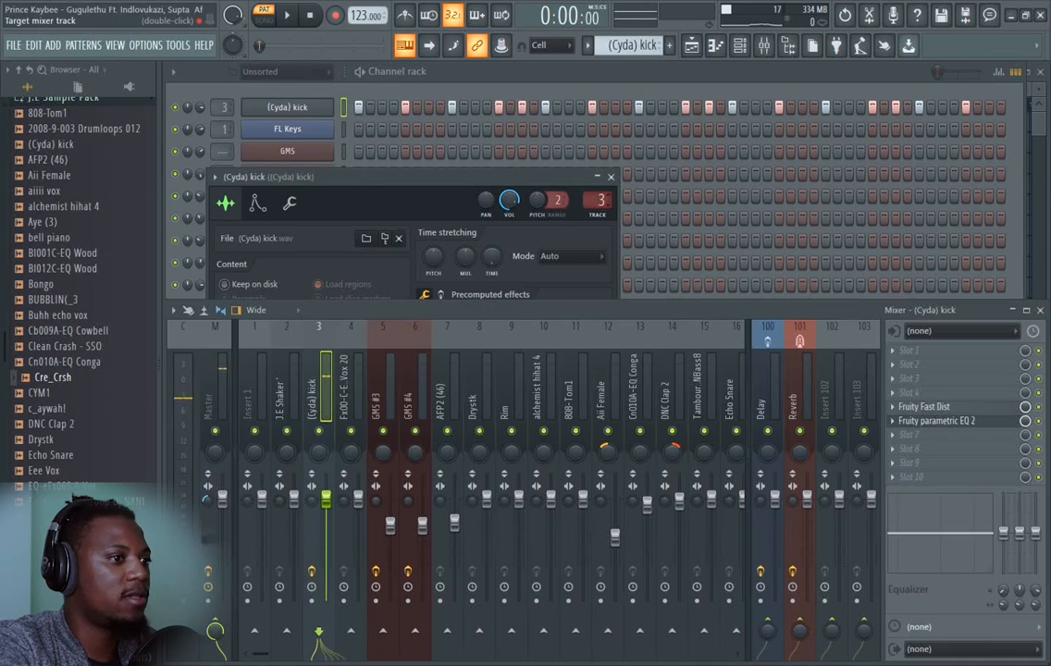
pyautogui.click(925, 407)
pyautogui.moveTo(371, 186); pyautogui.dragTo(572, 187)
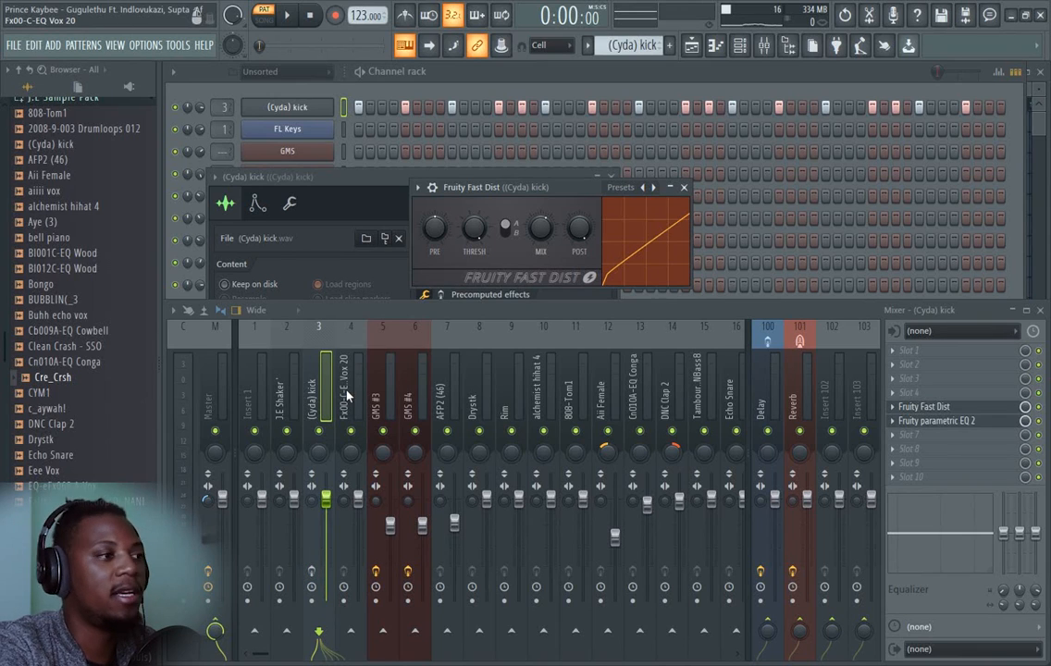
# Examine the kick's spectrum in Fruity Parametric EQ 2 during playback, and close the EQ
pyautogui.press('space')
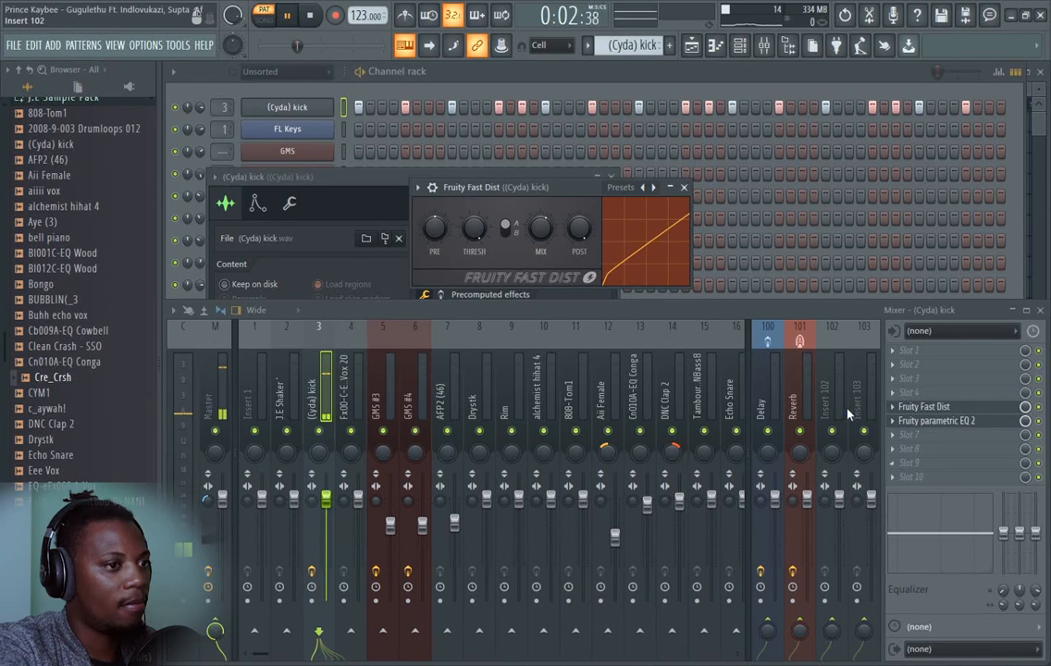
pyautogui.click(937, 420)
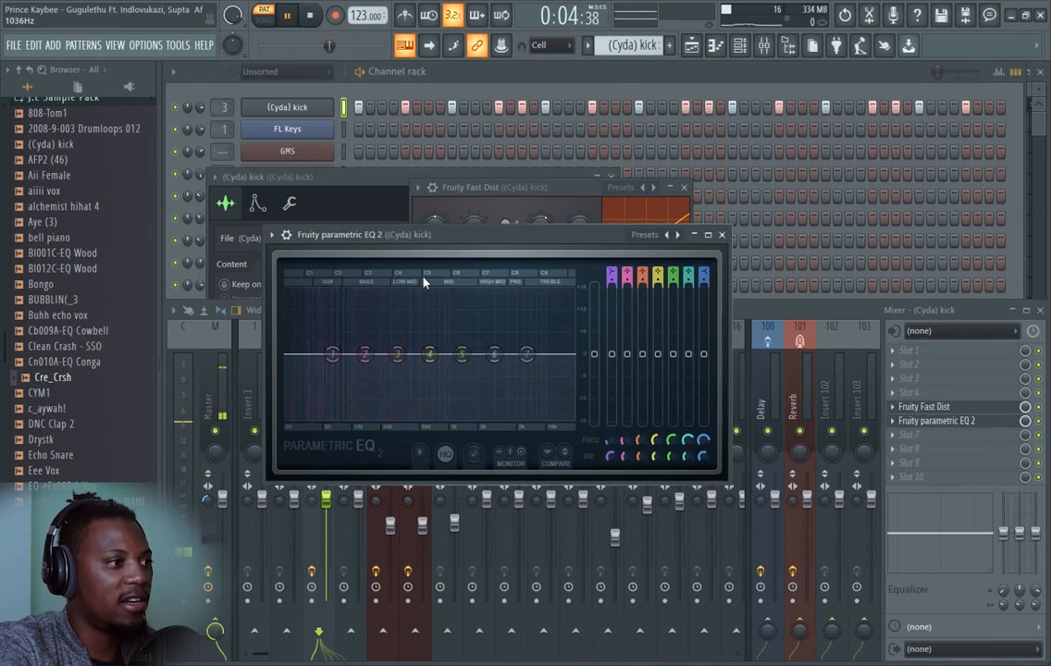
pyautogui.moveTo(474, 235); pyautogui.dragTo(551, 181)
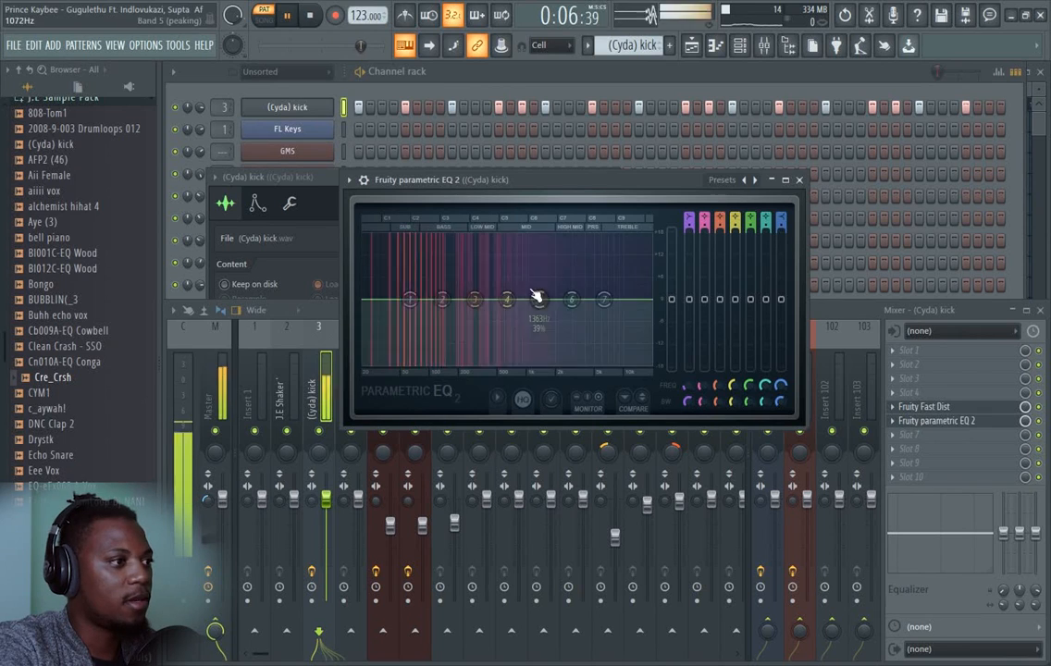
pyautogui.press('space')
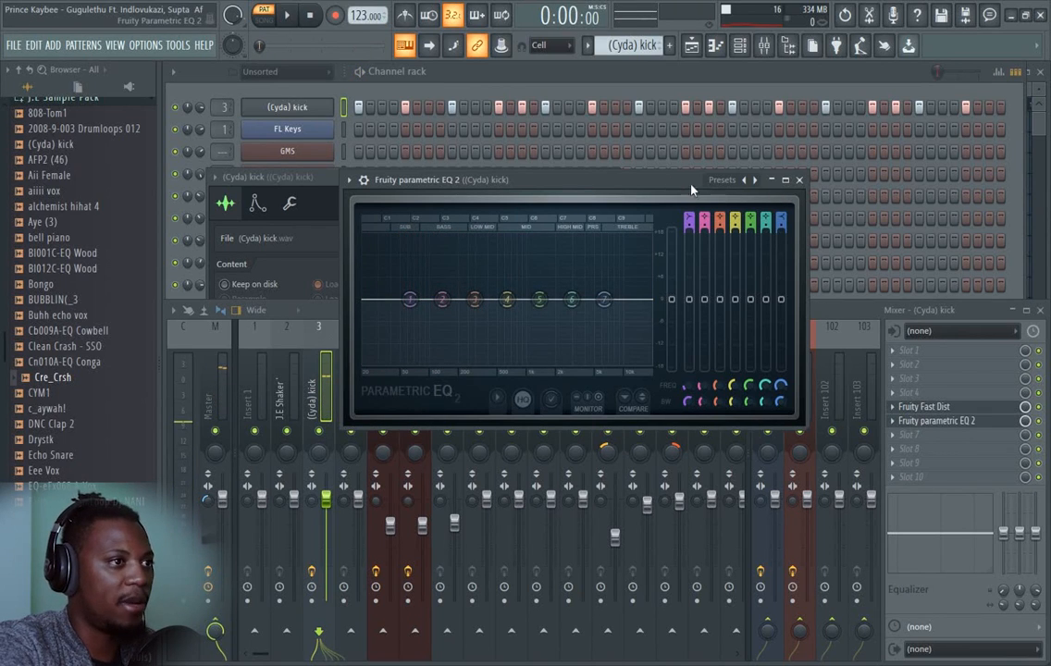
pyautogui.click(800, 180)
# Play the FL Keys pattern from the channel rack and examine its chord and melody notes in the piano roll
pyautogui.click(514, 86)
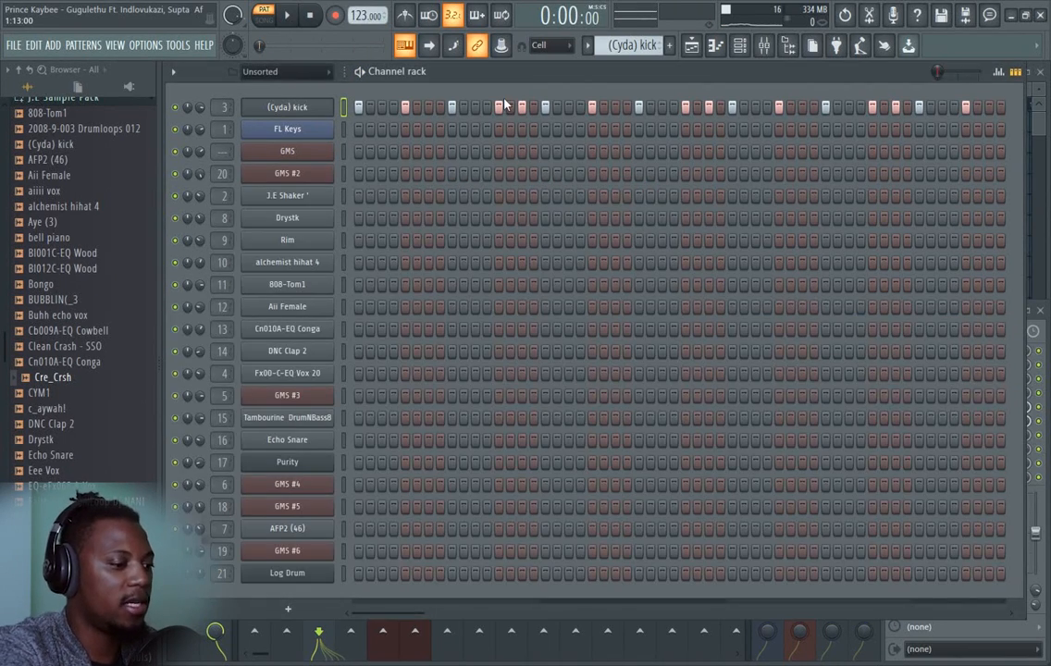
pyautogui.press('space')
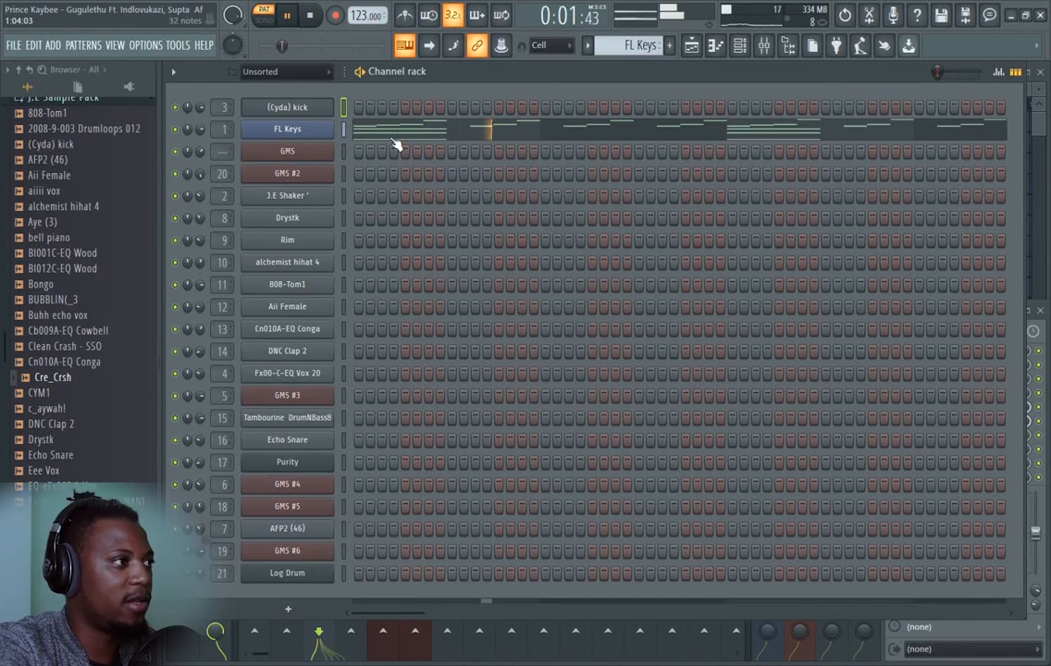
pyautogui.click(469, 129)
pyautogui.press('space')
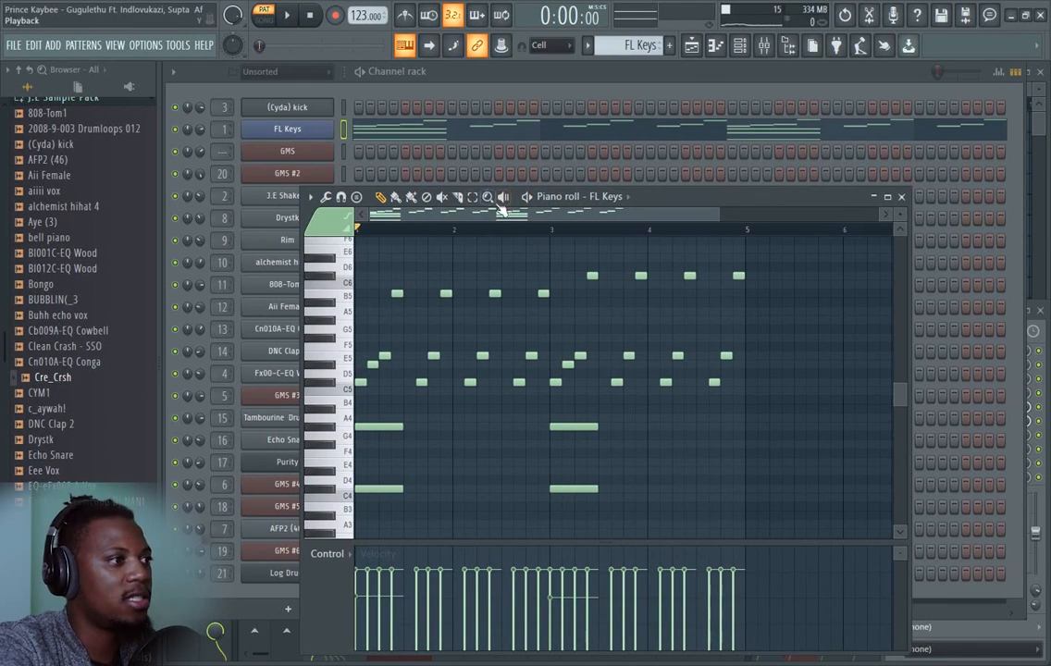
pyautogui.scroll(-3, 502, 284)
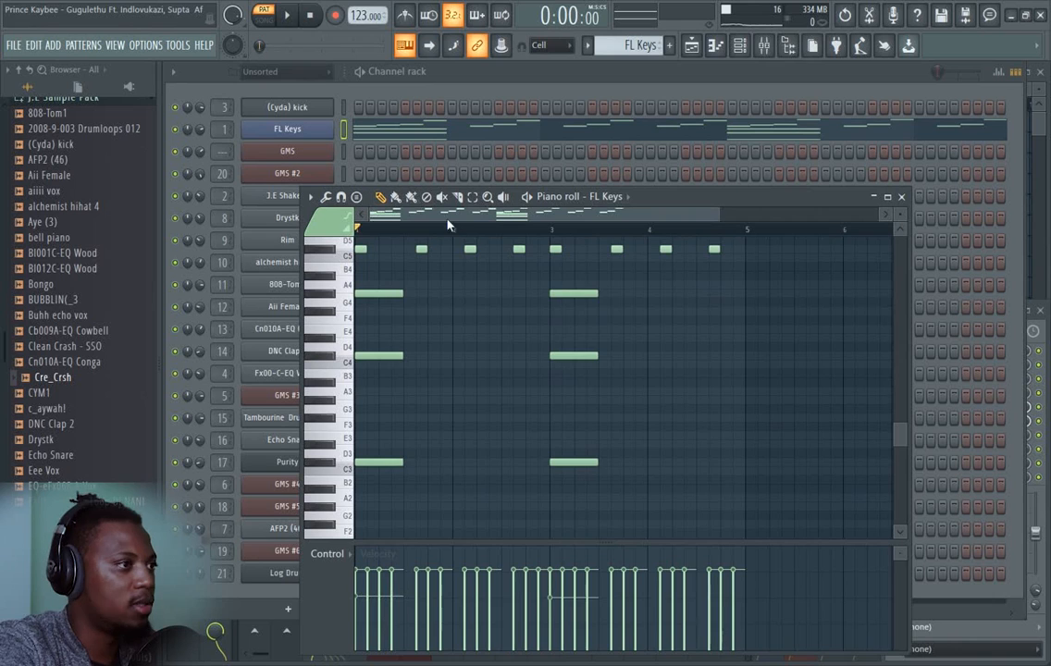
pyautogui.scroll(2, 396, 229)
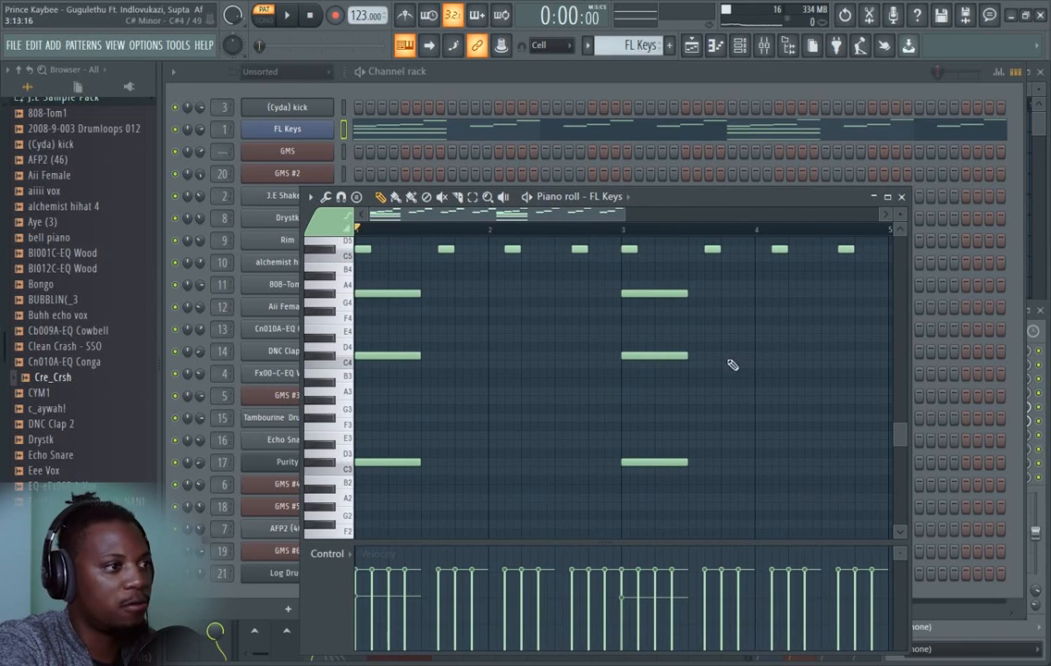
# Check the FL Keys channel volume and replay its pattern with the piano roll open
pyautogui.click(201, 129)
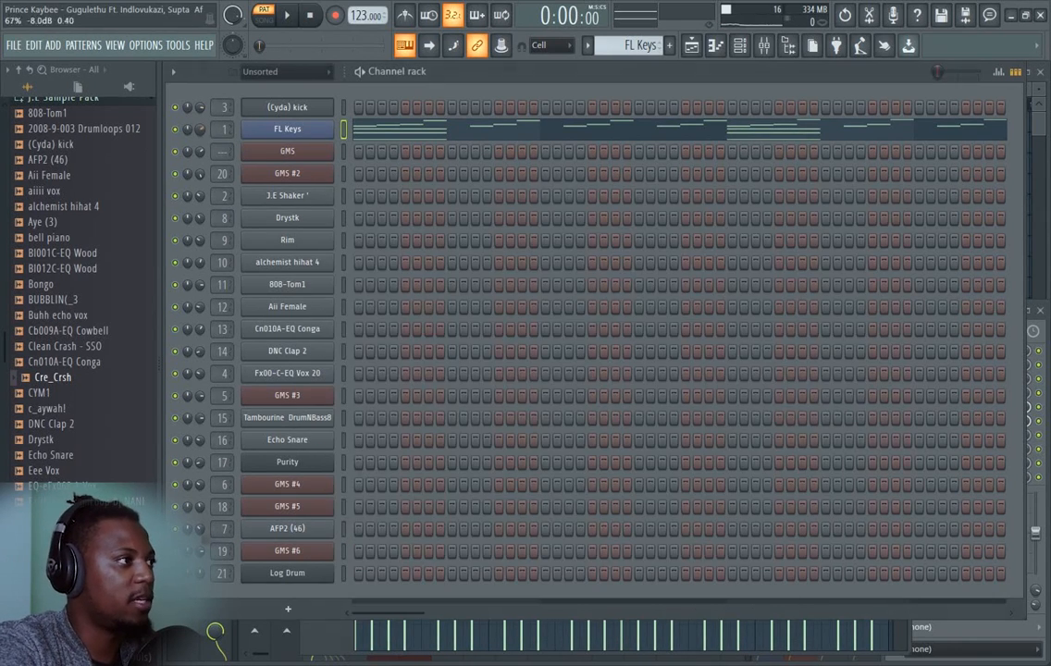
pyautogui.press('space')
pyautogui.click(438, 131)
pyautogui.click(438, 131)
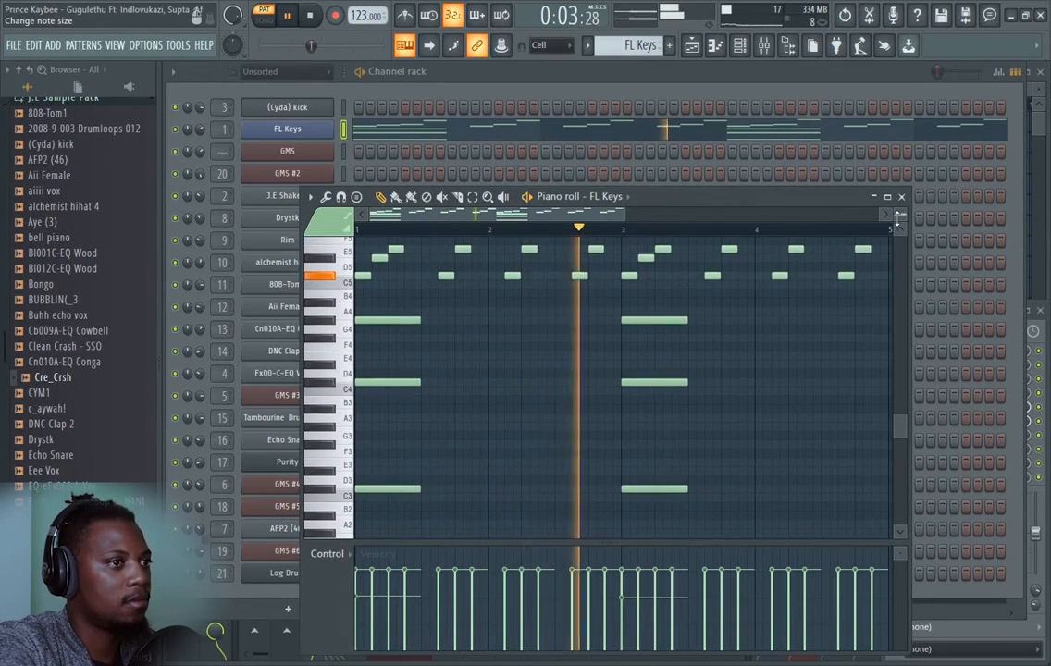
pyautogui.press('space')
# Play the GMS pattern, check the channel's volume, and examine its preset in the GMS synthesizer
pyautogui.click(474, 95)
pyautogui.press('KP_Add')
pyautogui.press('space')
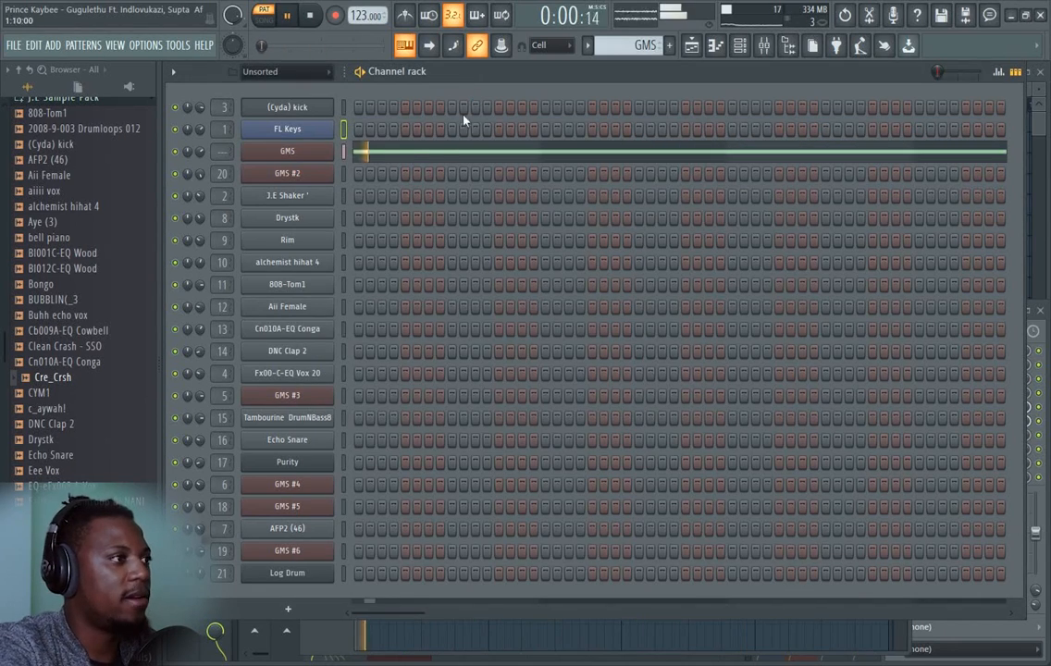
pyautogui.click(422, 153)
pyautogui.moveTo(200, 151); pyautogui.dragTo(200, 155)
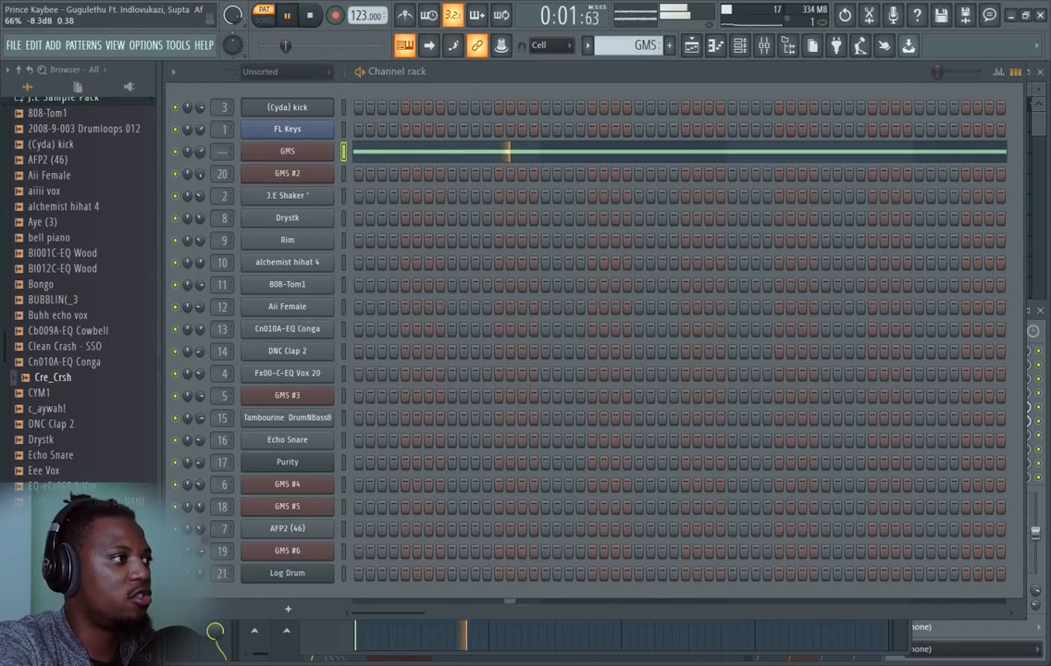
pyautogui.click(289, 151)
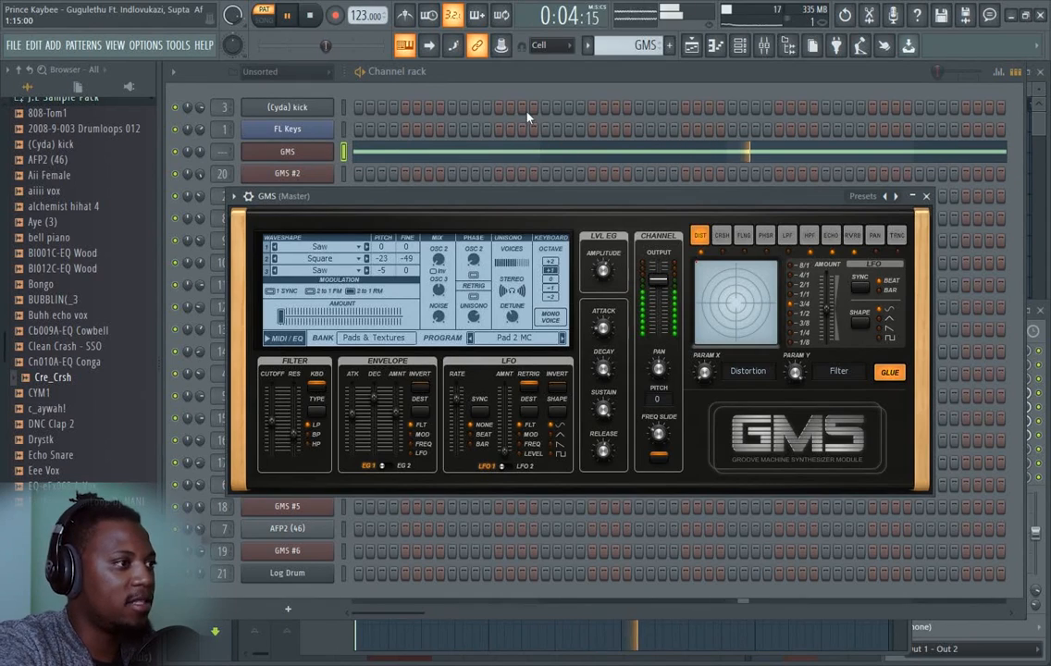
pyautogui.click(471, 71)
pyautogui.press('space')
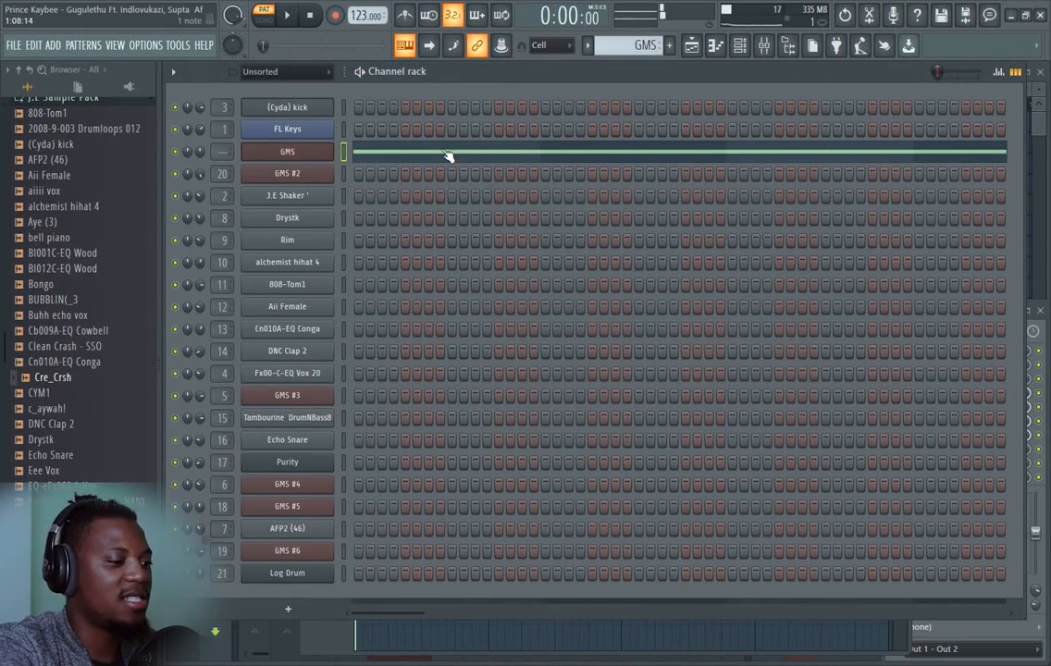
# Select the GMS #2 pattern and play it with its Log Drum layer
pyautogui.press('KP_Add')
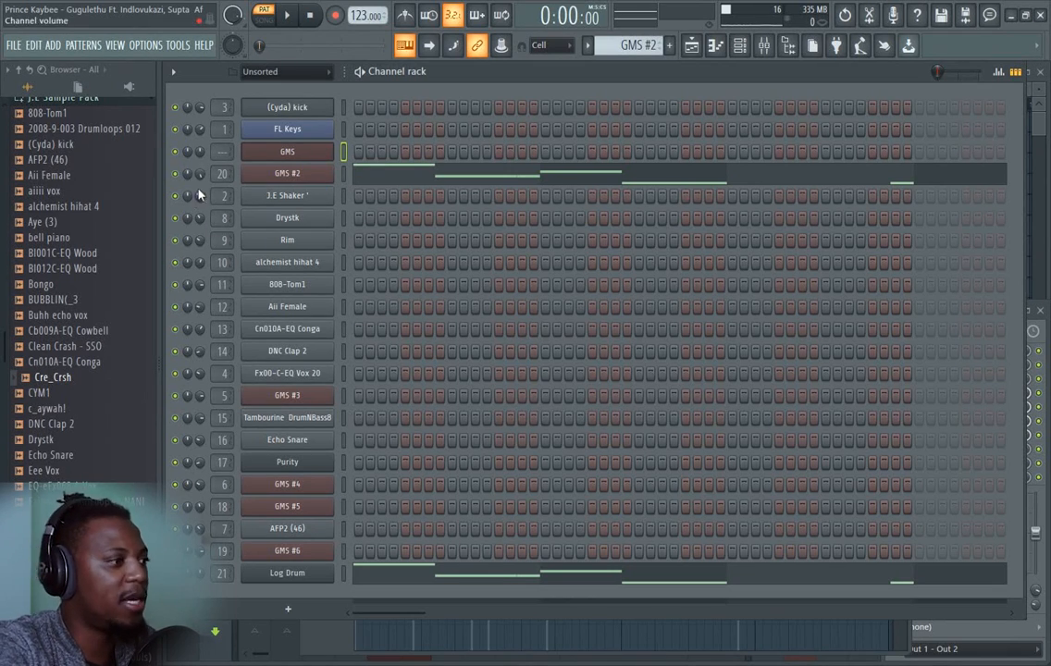
pyautogui.press('space')
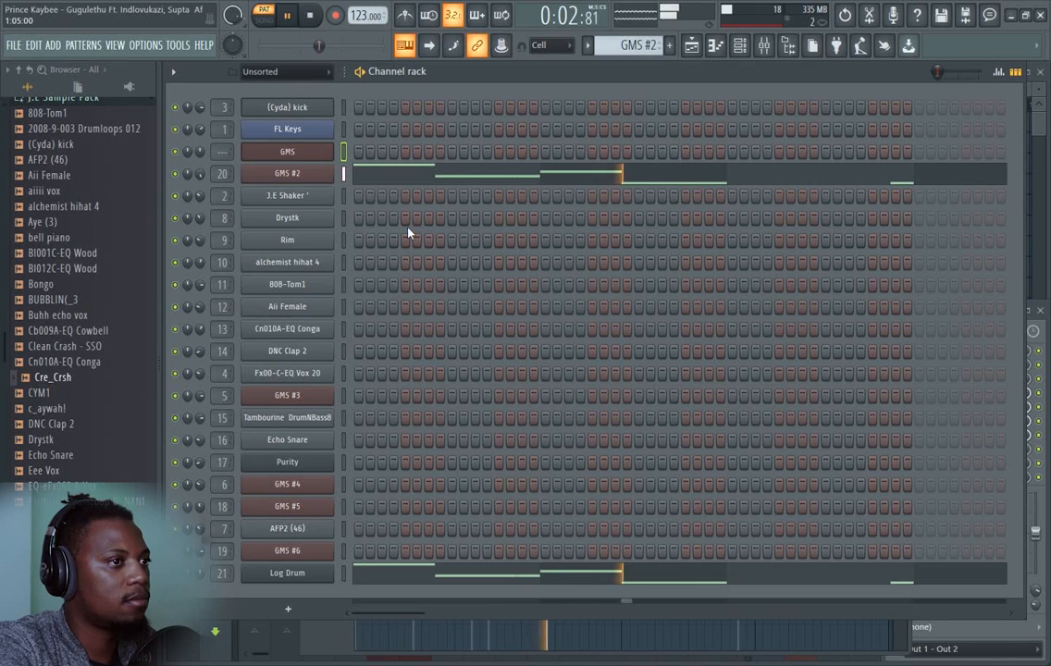
pyautogui.press('space')
# Mute the GMS #2 channel and play the pattern to hear the Log Drum alone
pyautogui.click(174, 173)
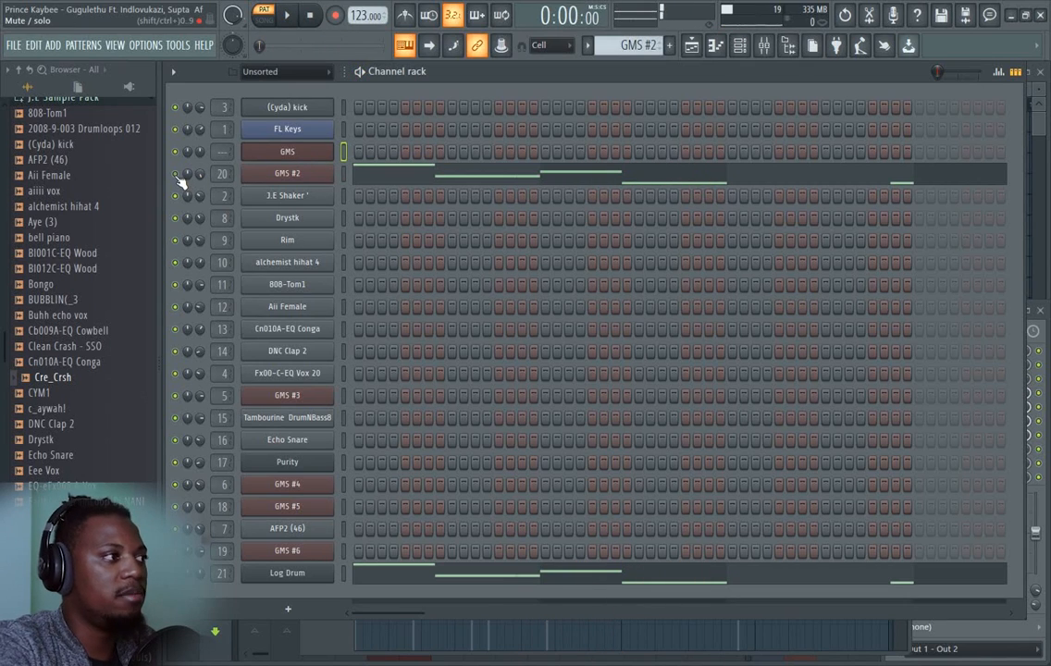
pyautogui.press('space')
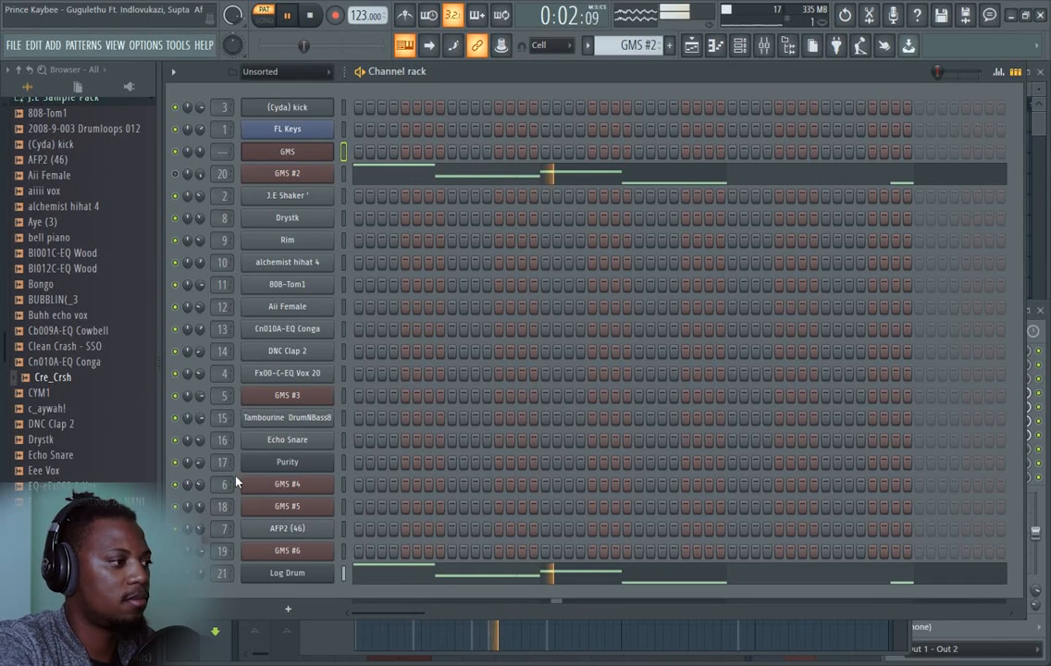
pyautogui.press('space')
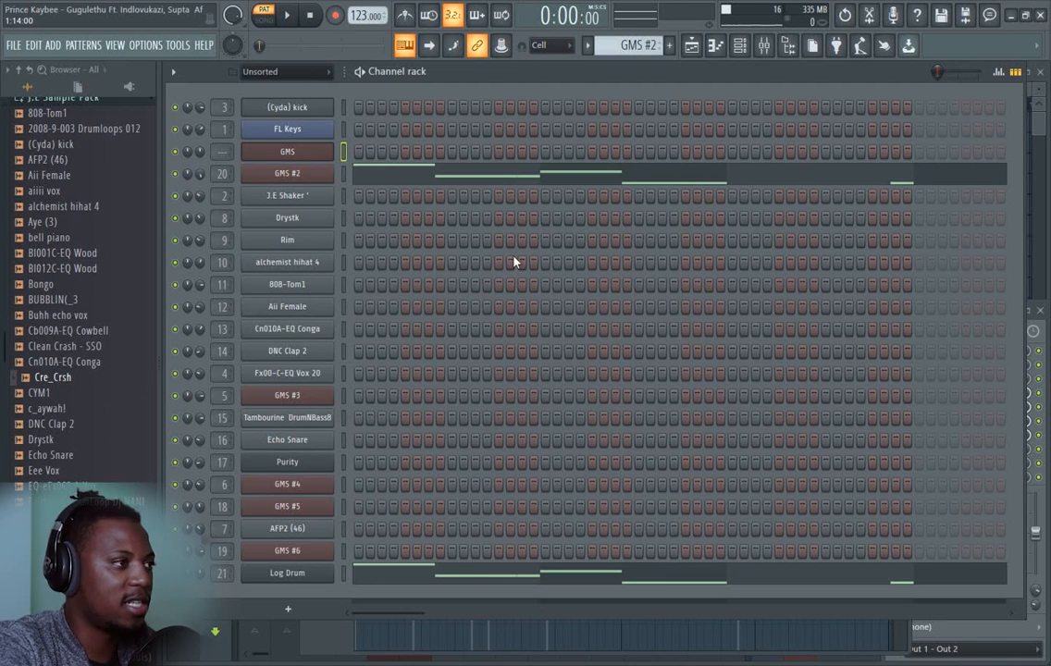
# Replay the GMS #2 pattern with both layers audible, and switch to the J.E Shaker pattern
pyautogui.press('space')
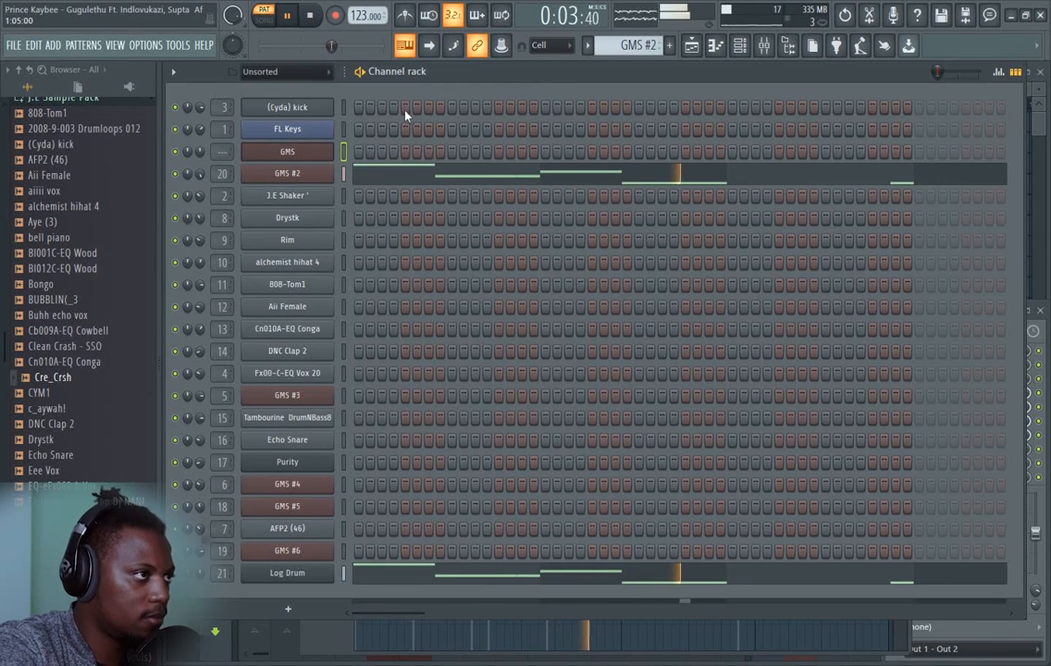
pyautogui.press('space')
pyautogui.press('Right')
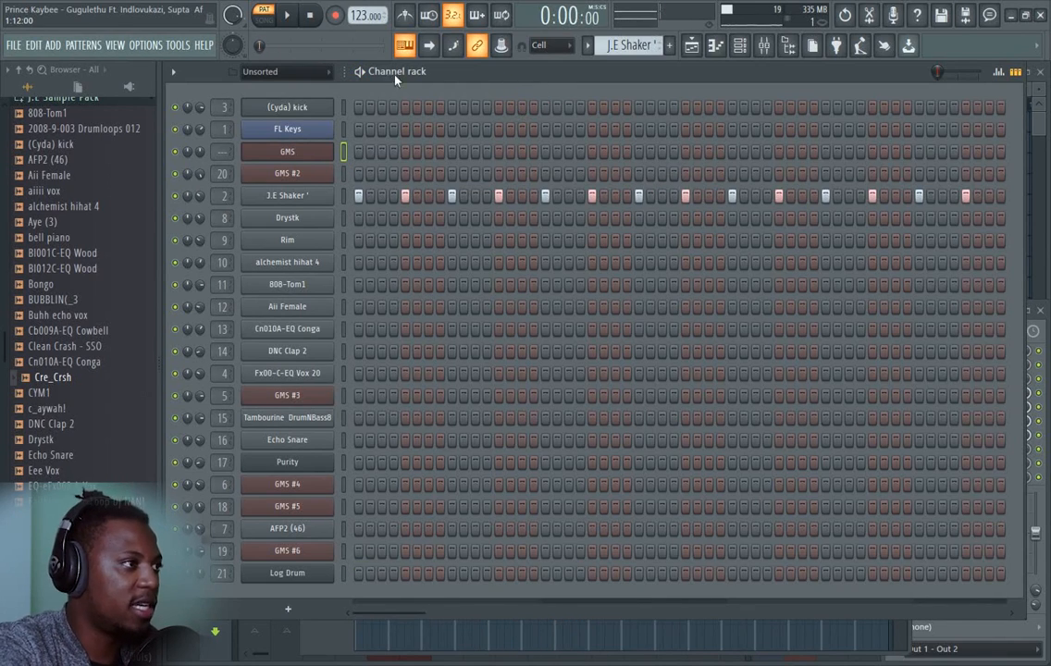
# Play the J.E Shaker pattern and glance at the mixer tracks
pyautogui.press('space')
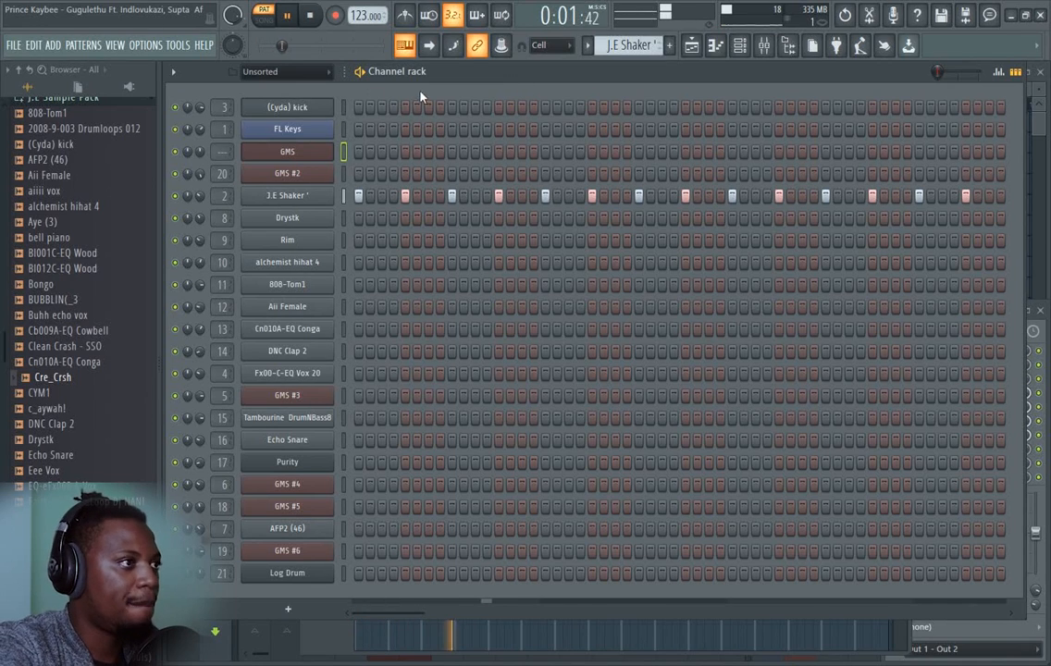
pyautogui.press('space')
pyautogui.press('F9')
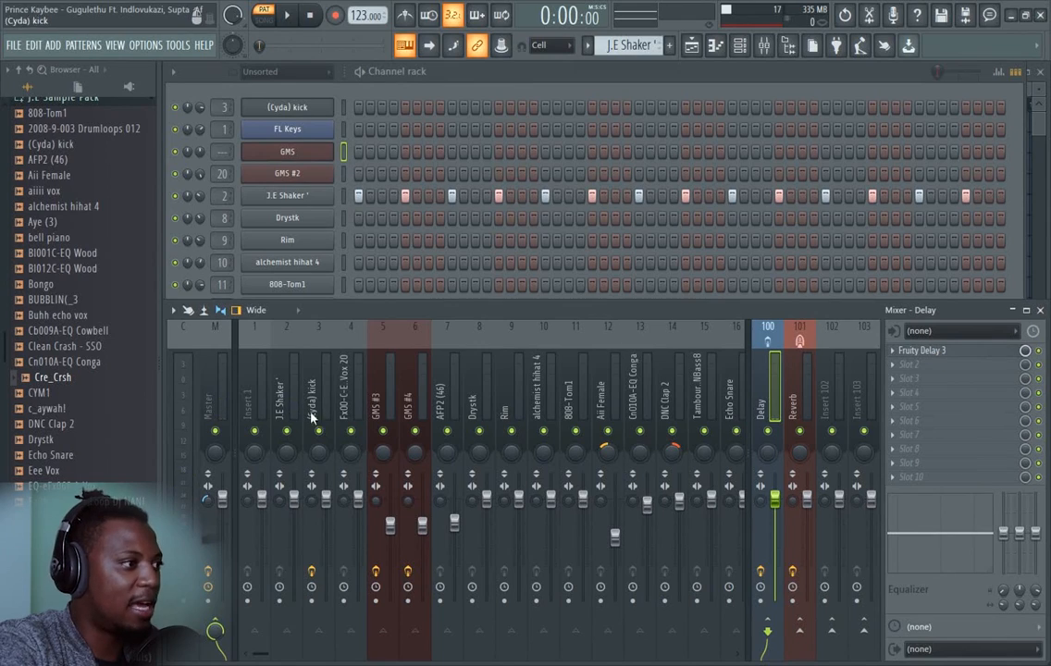
pyautogui.press('F9')
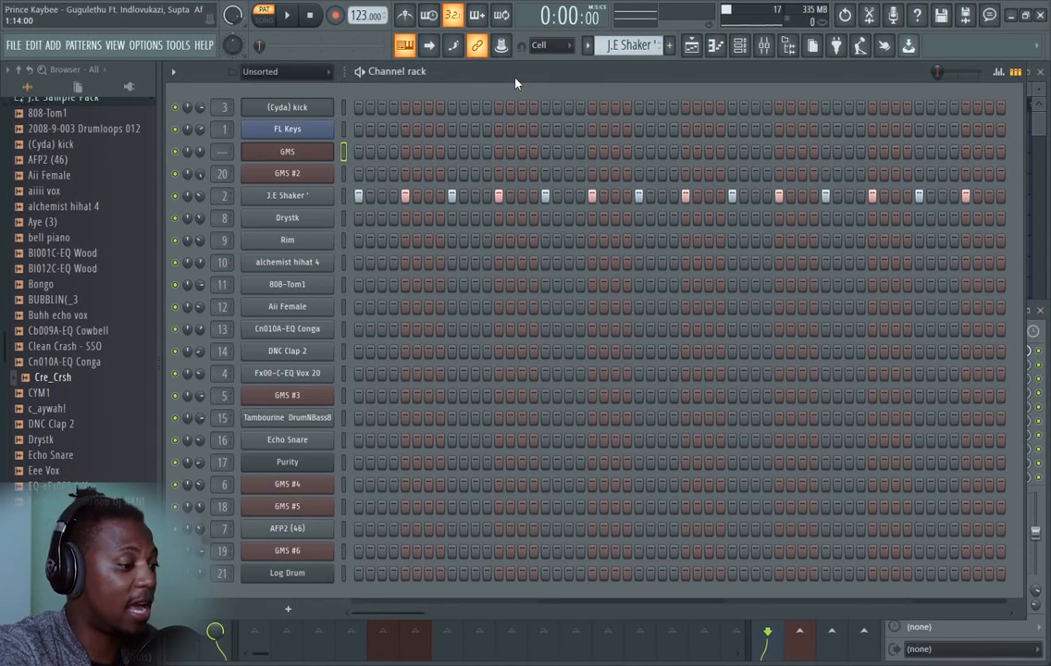
# Select the Drystk pattern, play it, and examine the sample settings of the Drystk channel
pyautogui.press('KP_Add')
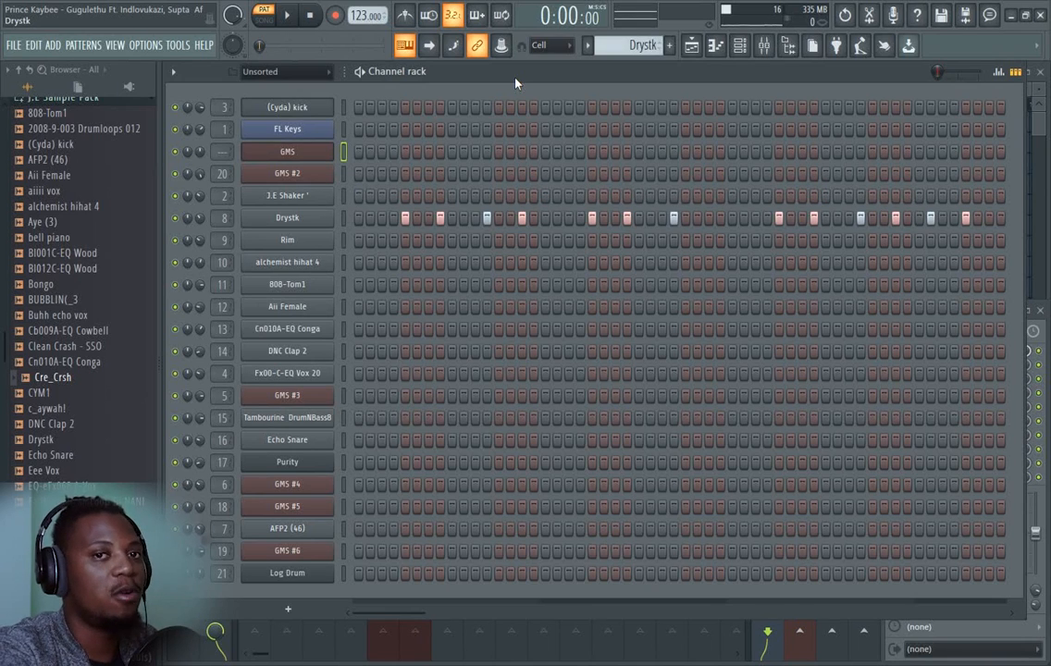
pyautogui.click(473, 104)
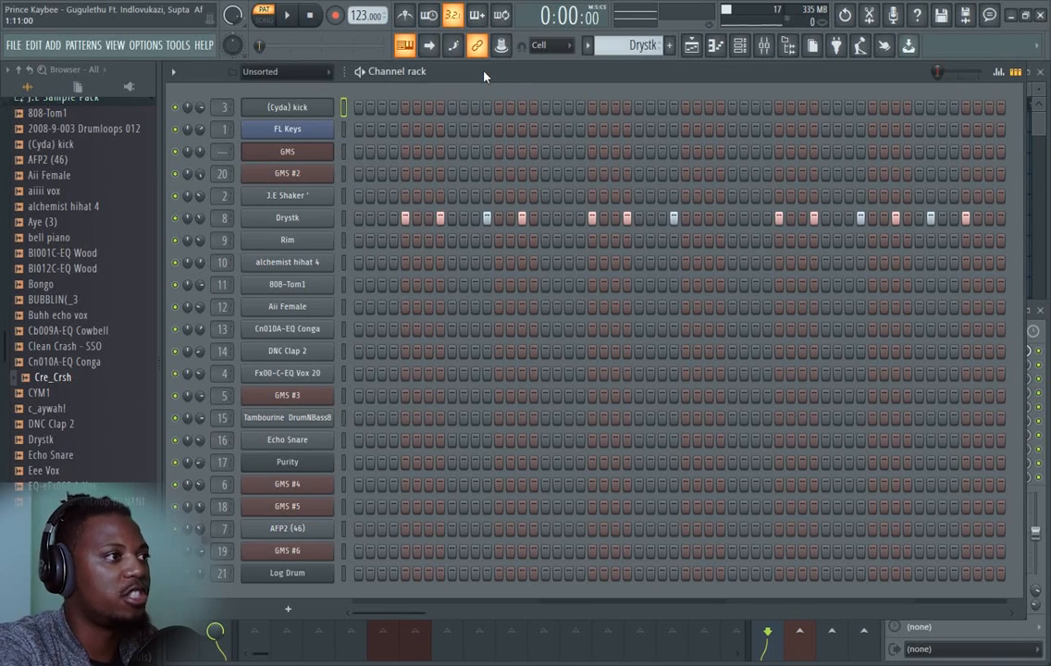
pyautogui.press('space')
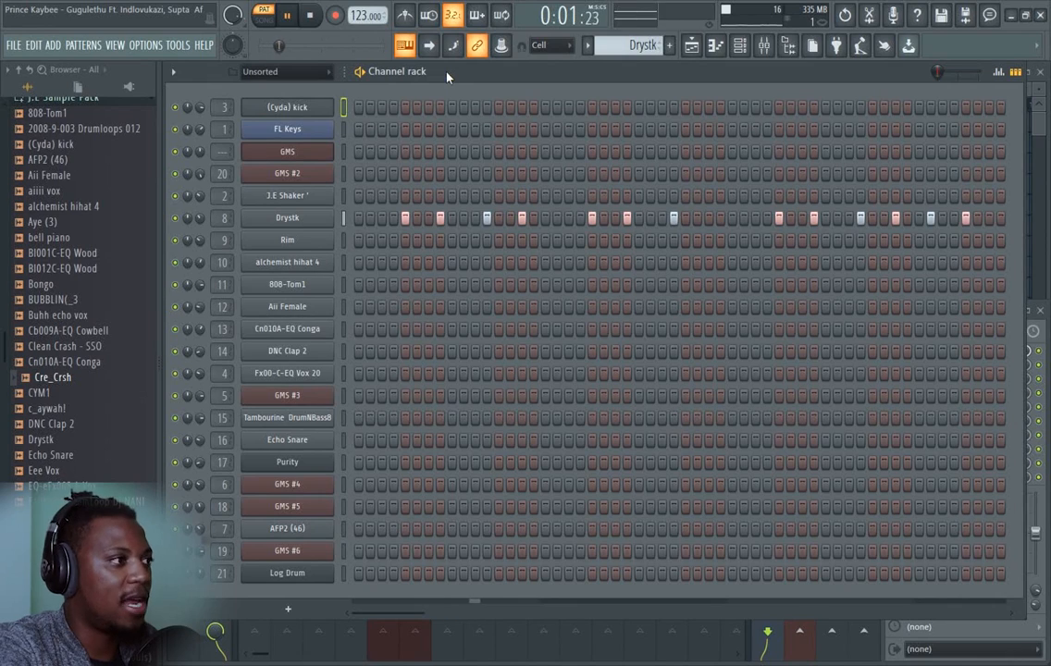
pyautogui.click(317, 220)
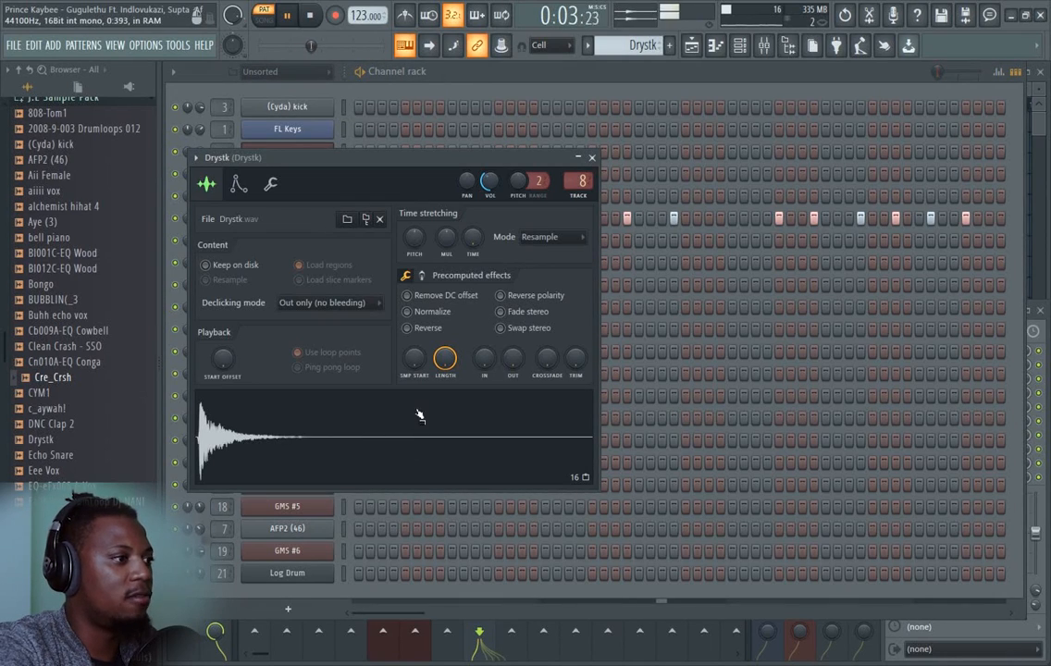
pyautogui.click(592, 157)
pyautogui.press('space')
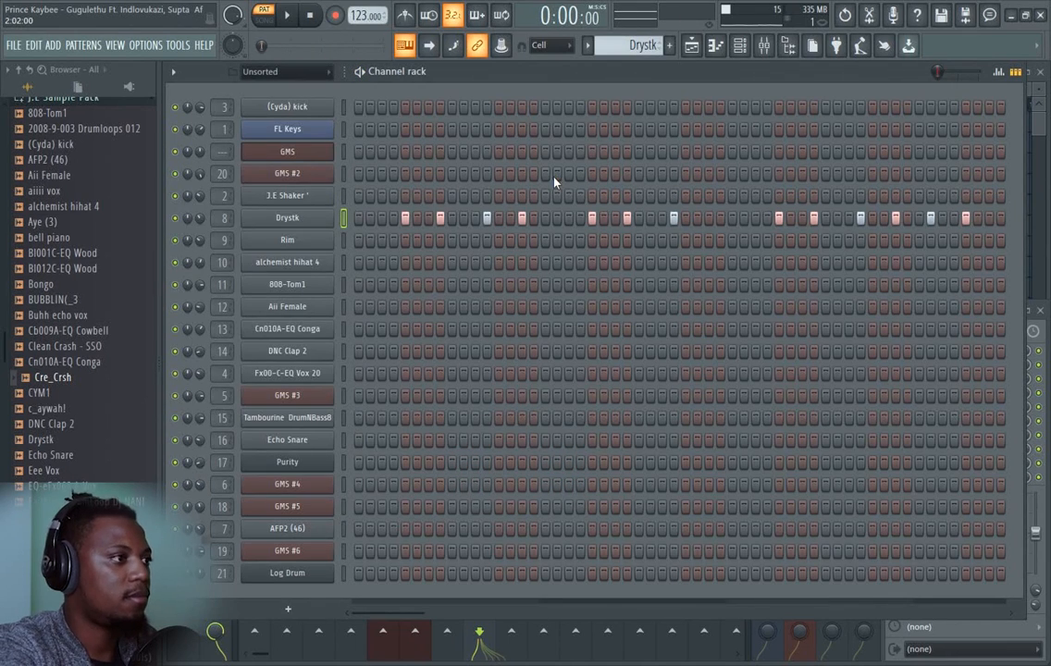
# Play the 808-Tom1, Aii Female and Cn010A-EQ Conga patterns one after another
pyautogui.press('space')
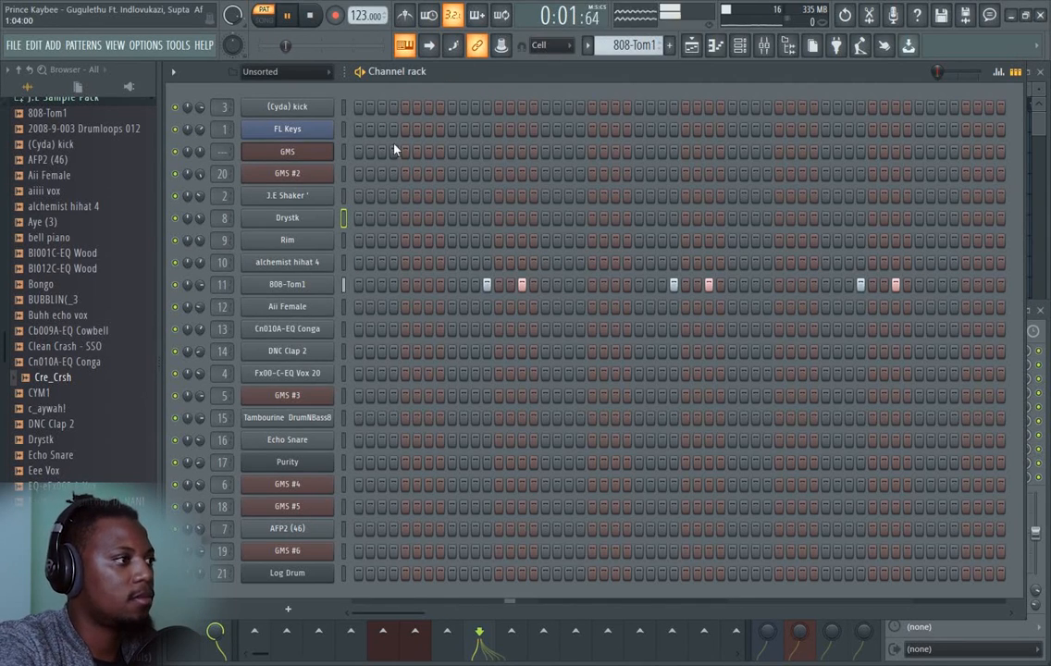
pyautogui.moveTo(277, 45); pyautogui.dragTo(300, 45)
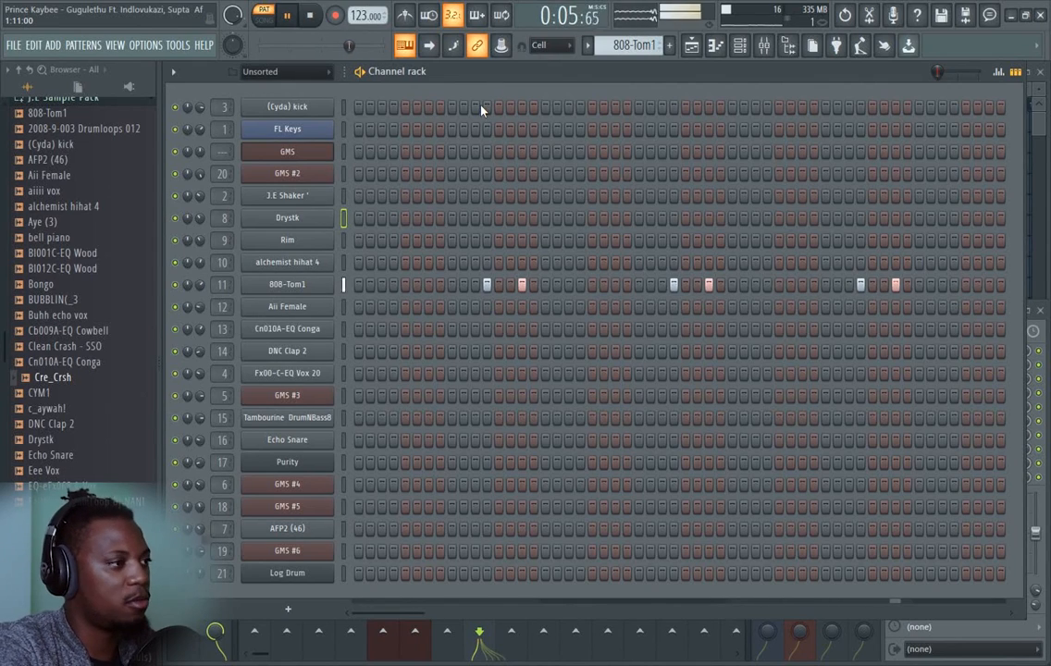
pyautogui.press('KP_Add')
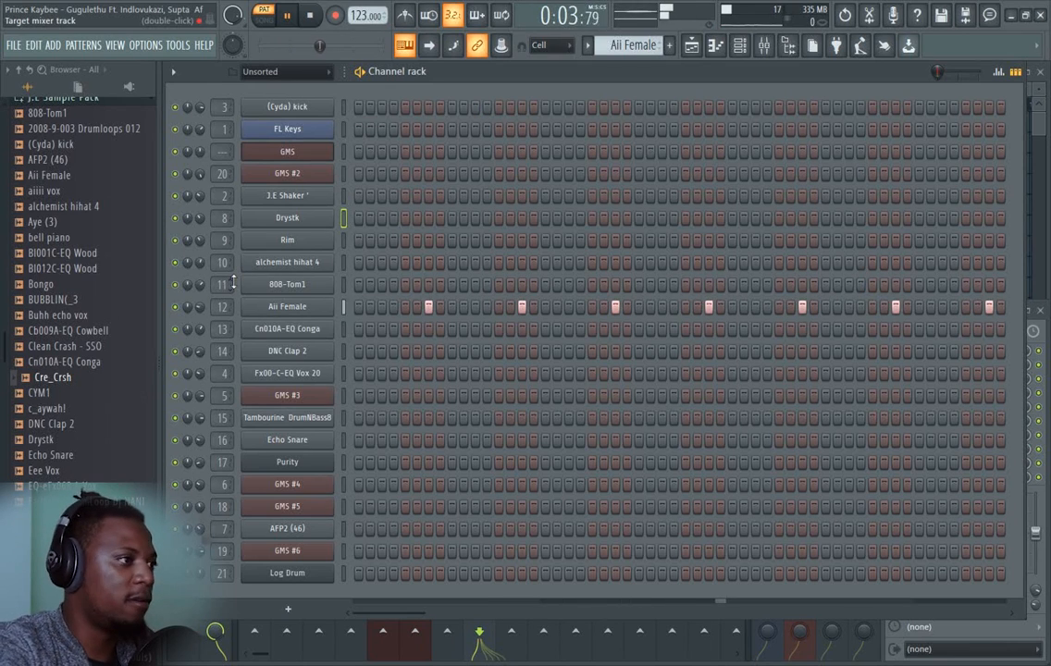
pyautogui.press('KP_Add')
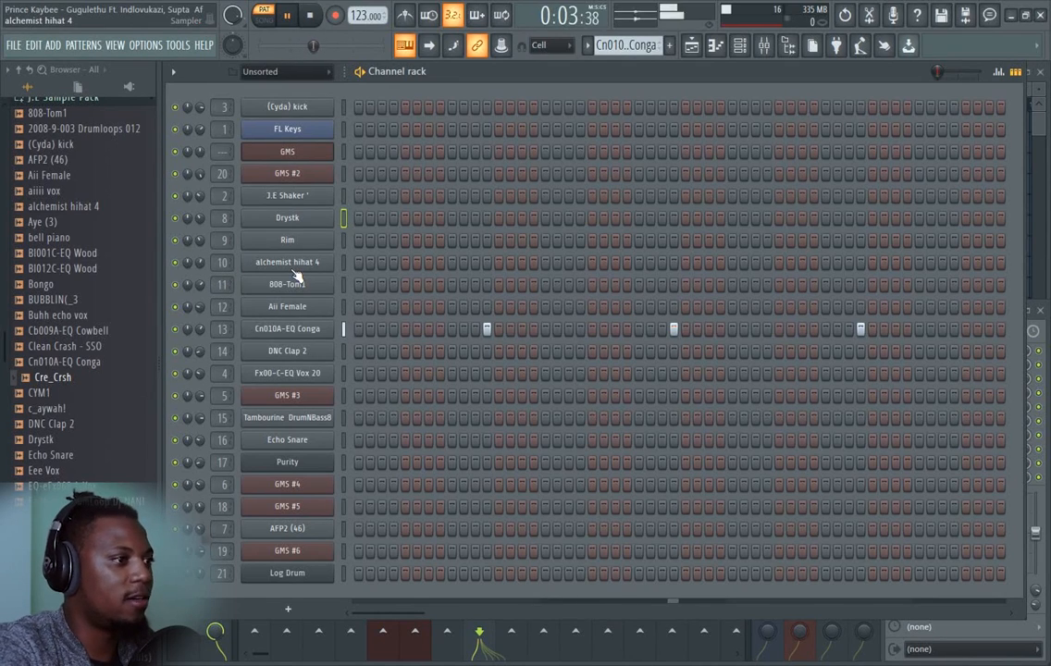
# Return to the Cn010A-EQ Conga pattern and continue through the DNC Clap 2 and Fx00-C-EQ Vox 20 patterns
pyautogui.press('KP_Add')
pyautogui.press('KP_Add')
pyautogui.press('KP_Subtract')
pyautogui.press('KP_Subtract')
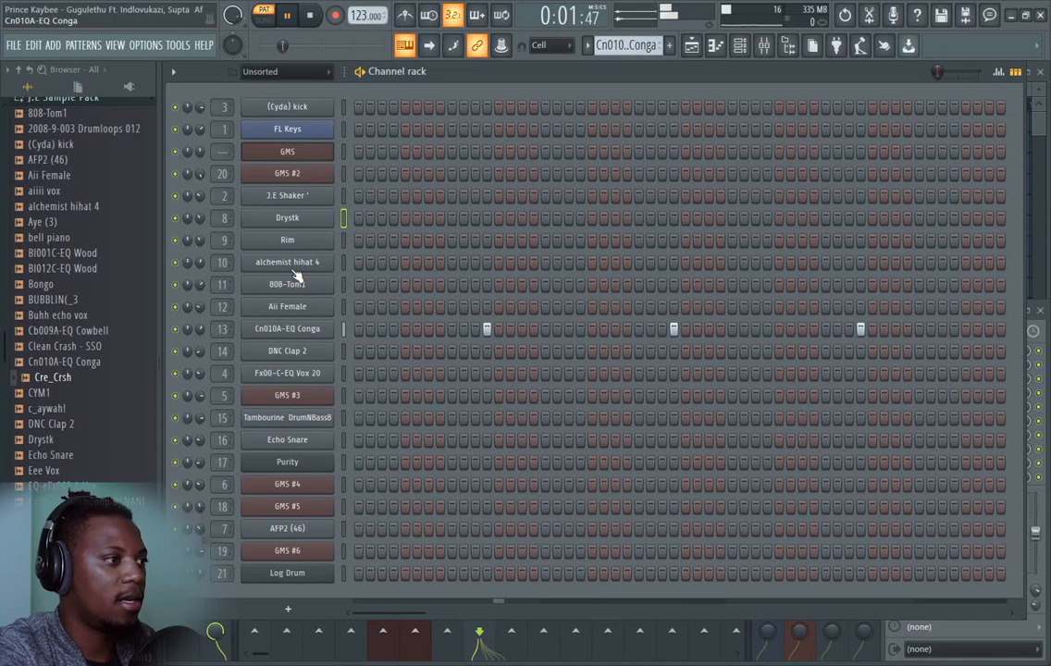
pyautogui.press('KP_Add')
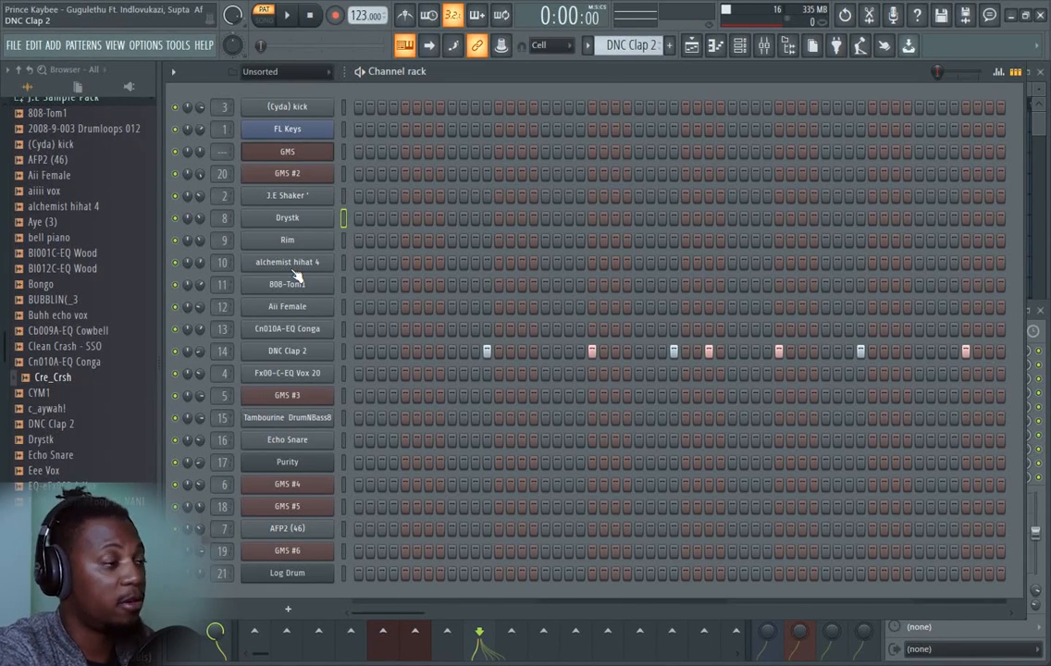
pyautogui.press('KP_Add')
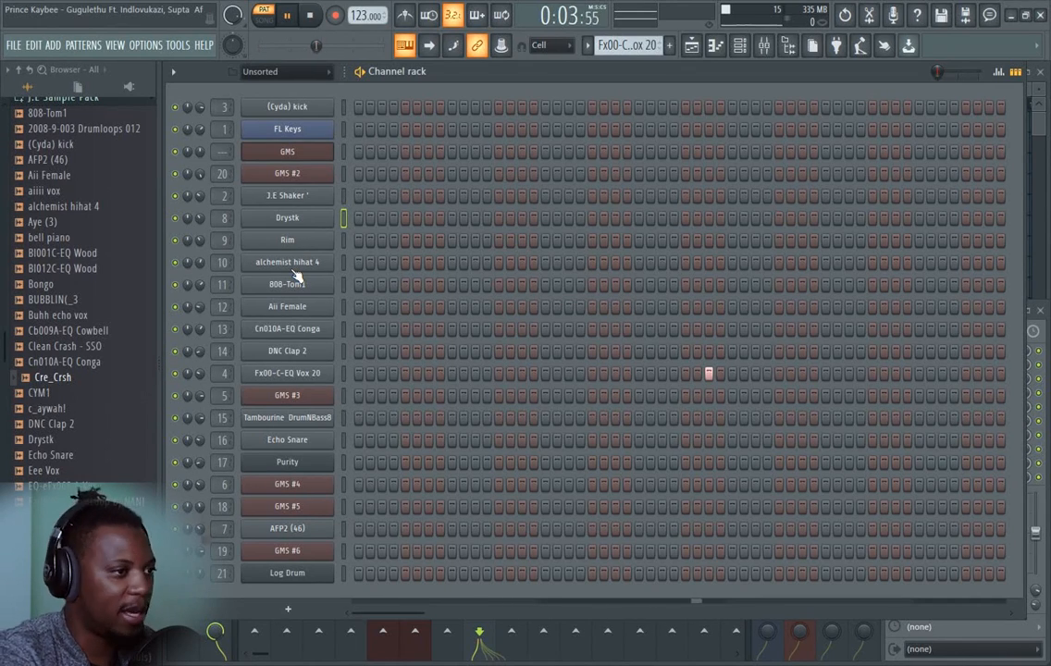
# Select the GMS #3 pattern and play it
pyautogui.press('KP_Add')
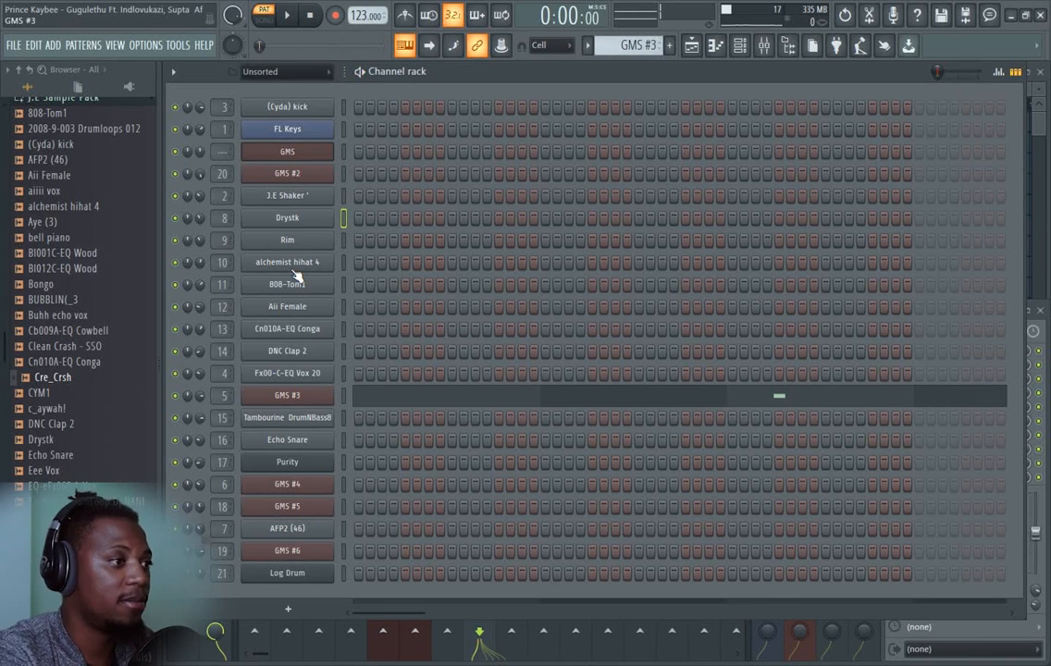
pyautogui.press('space')
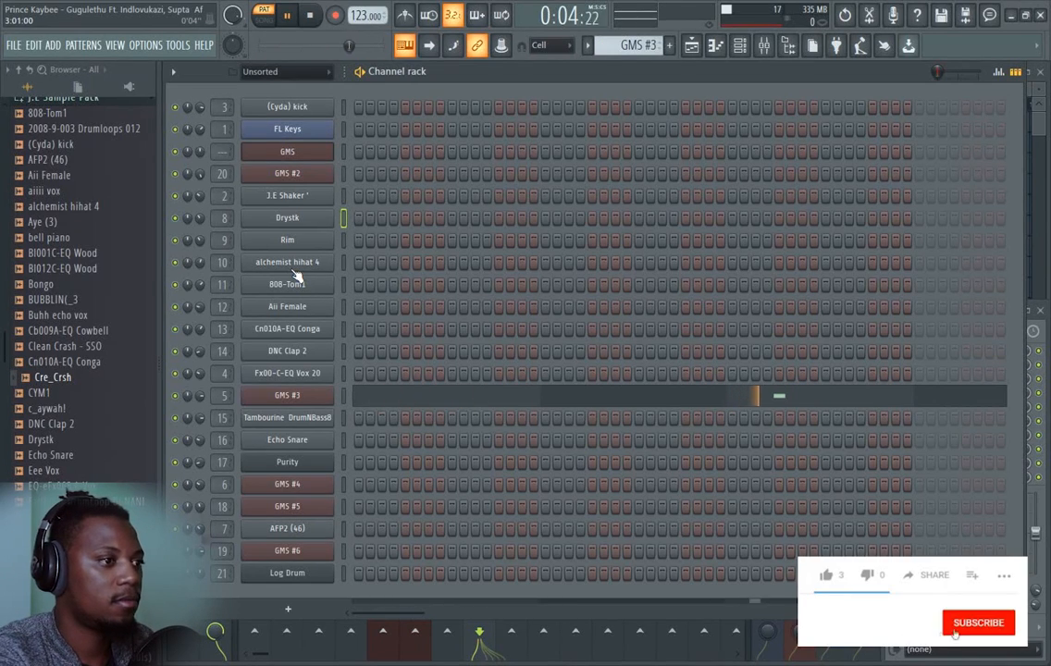
pyautogui.press('space')
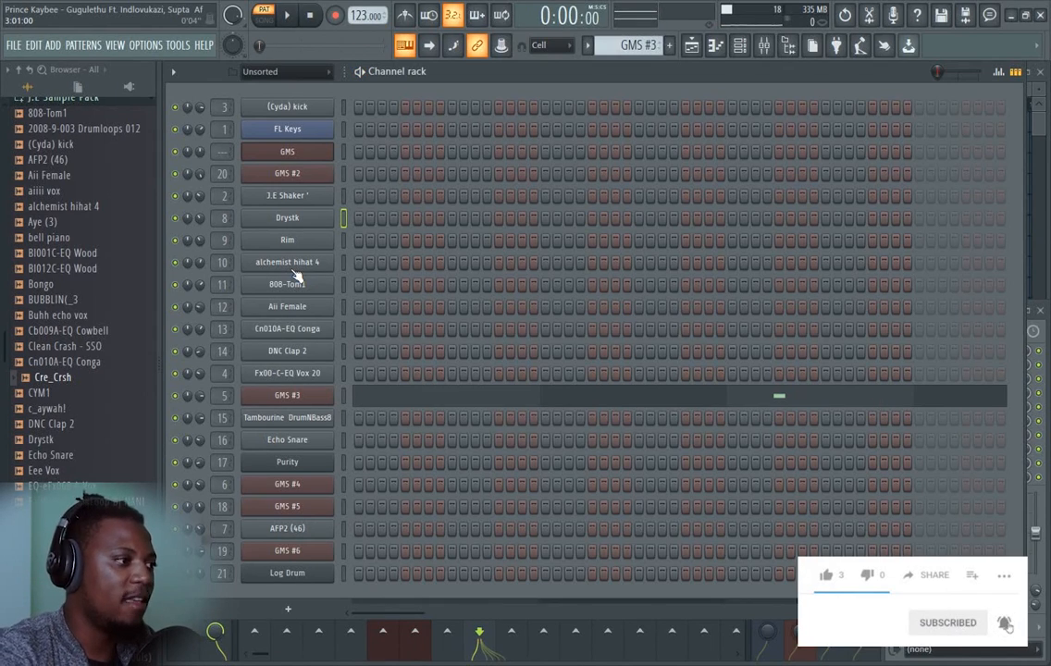
# Examine the GMS #3 channel's synthesizer preset and inspect its single note close up in the piano roll
pyautogui.click(294, 395)
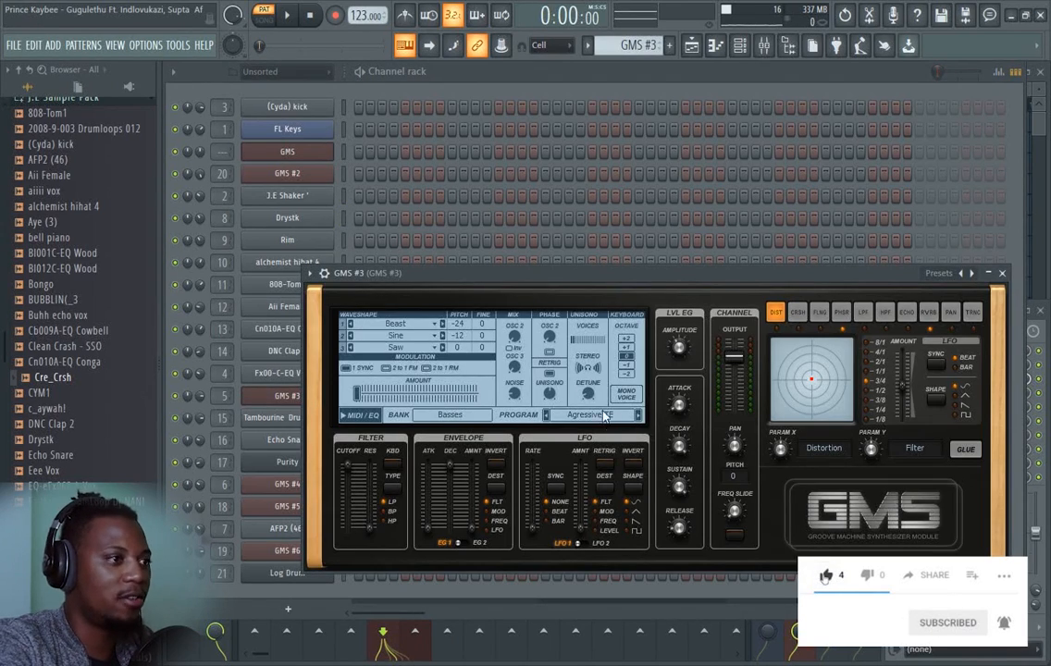
pyautogui.click(651, 143)
pyautogui.click(737, 404)
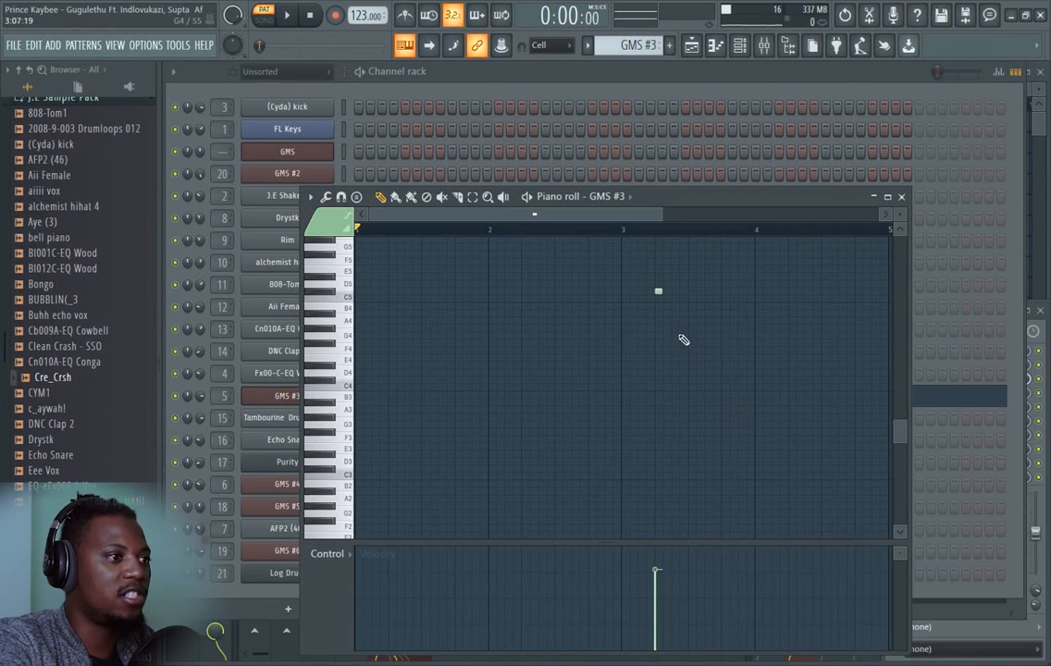
pyautogui.scroll(1, 699, 250)
pyautogui.scroll(3, 664, 237)
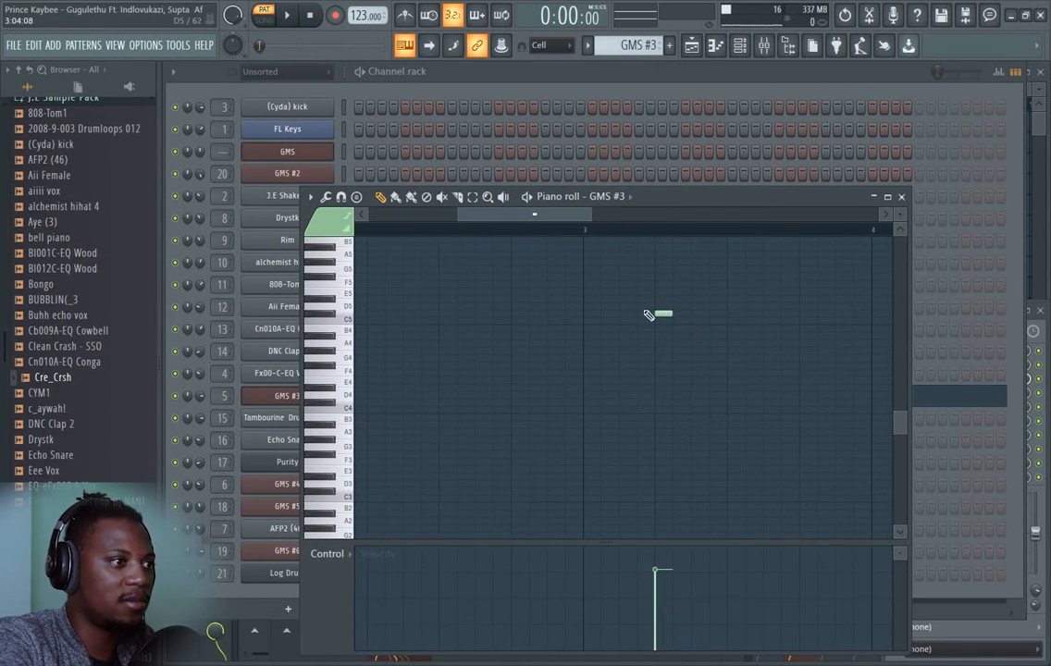
pyautogui.moveTo(899, 213); pyautogui.dragTo(899, 215)
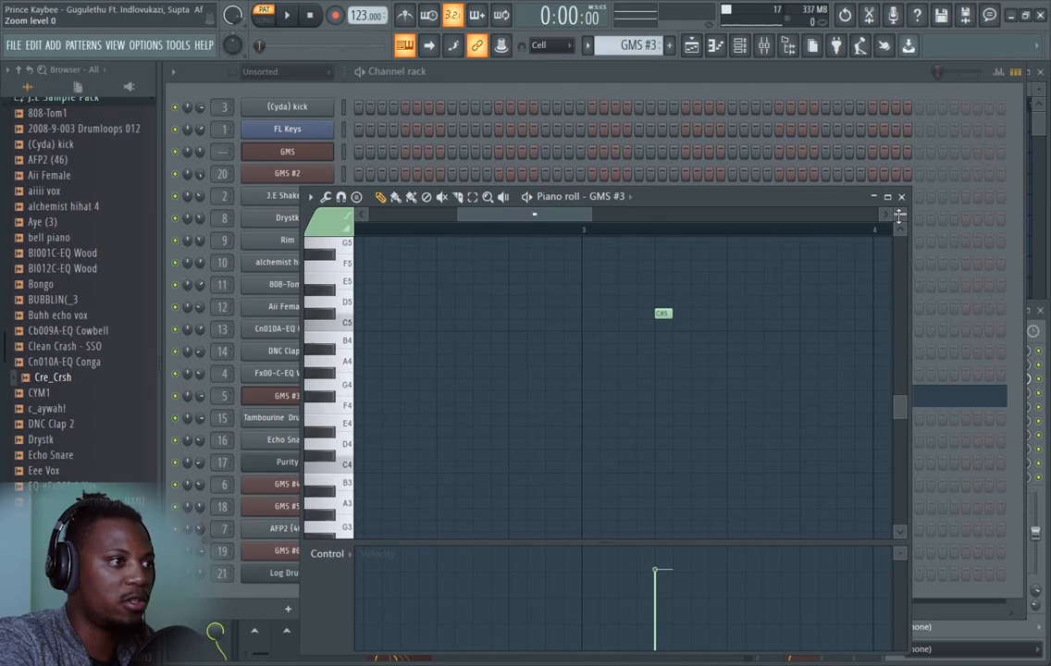
pyautogui.click(595, 90)
# Show the GMS #3 mixer track and examine its Fruity Convolver settings
pyautogui.doubleClick(223, 396)
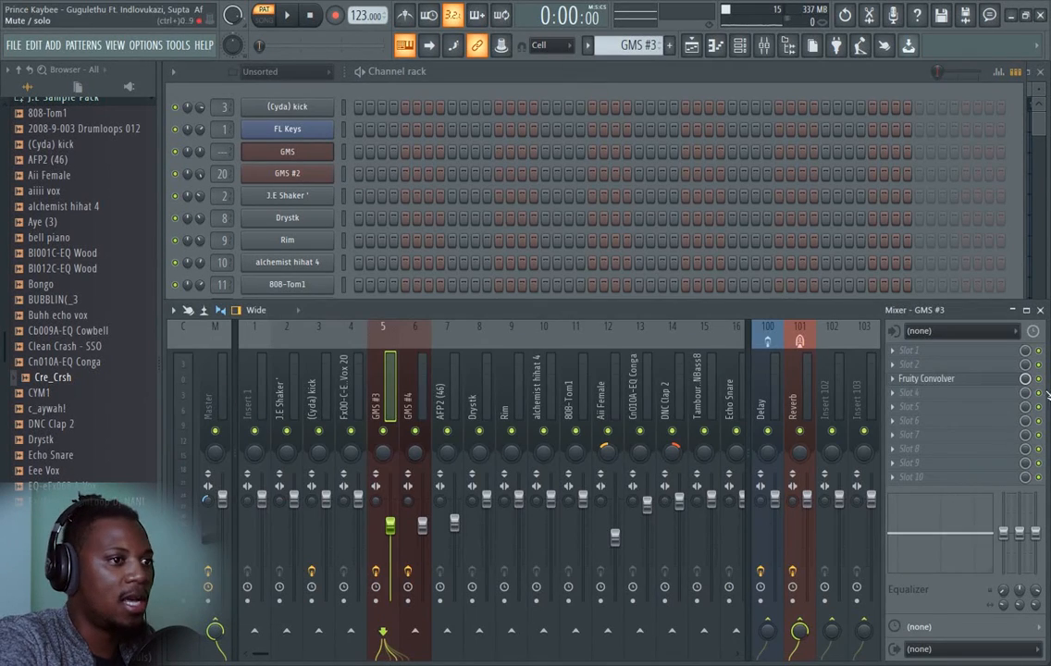
pyautogui.click(936, 379)
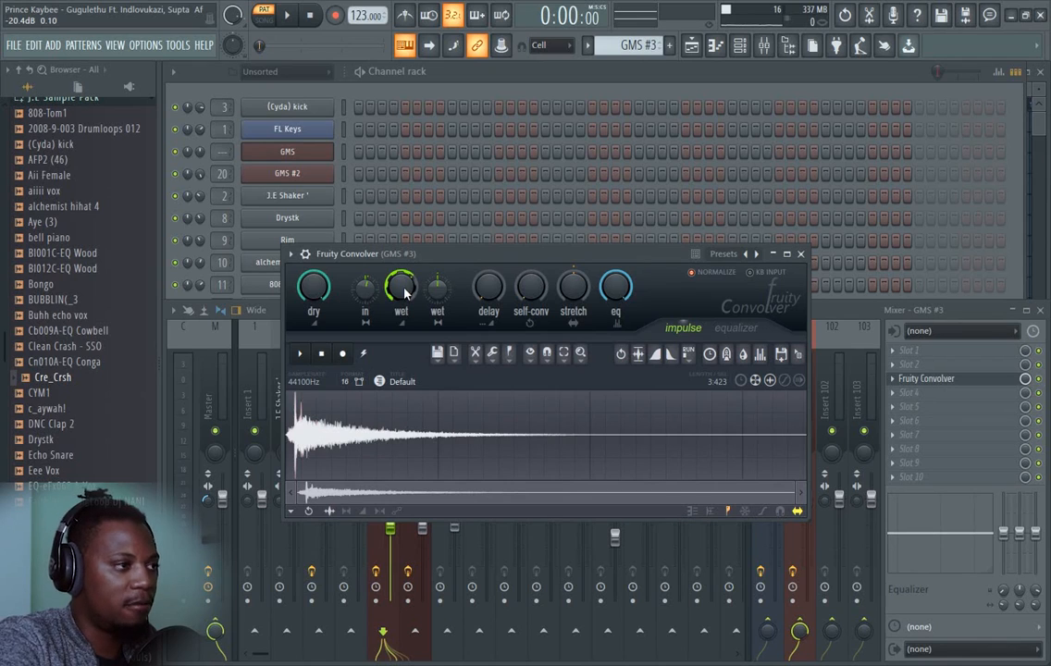
pyautogui.moveTo(441, 257); pyautogui.dragTo(450, 268)
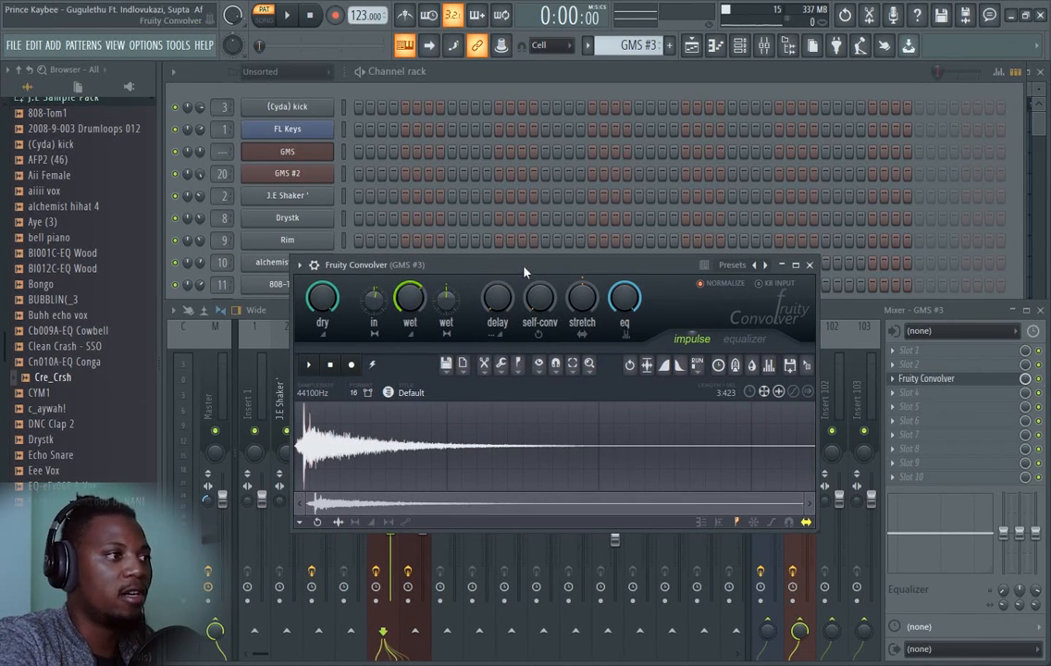
pyautogui.click(808, 265)
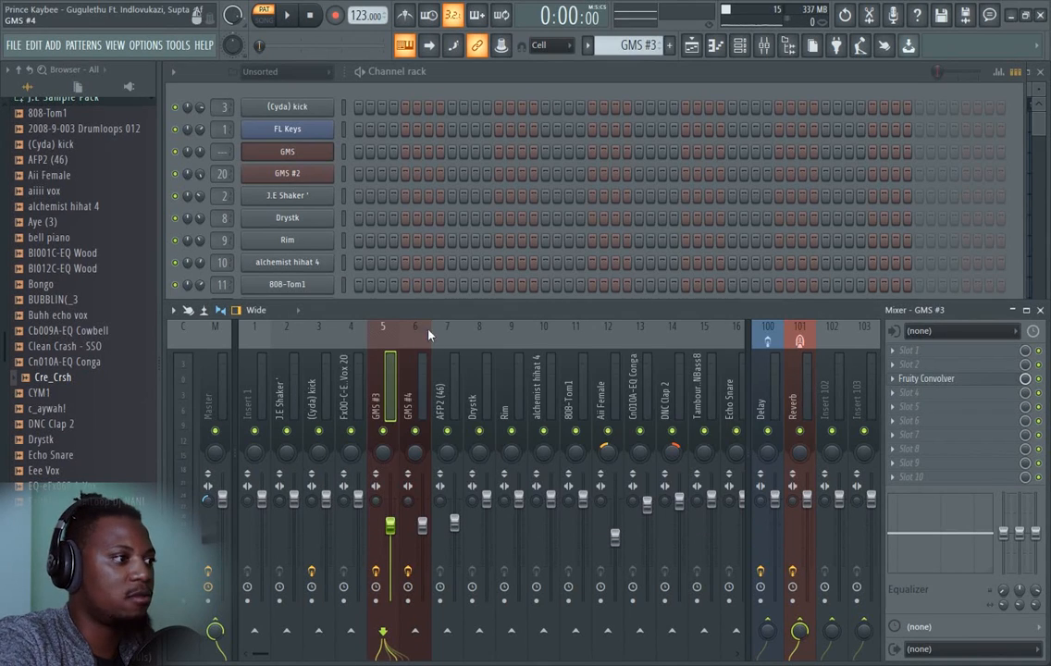
# Bypass the effects on the GMS #3 mixer track and play the pattern to hear the difference
pyautogui.click(376, 571)
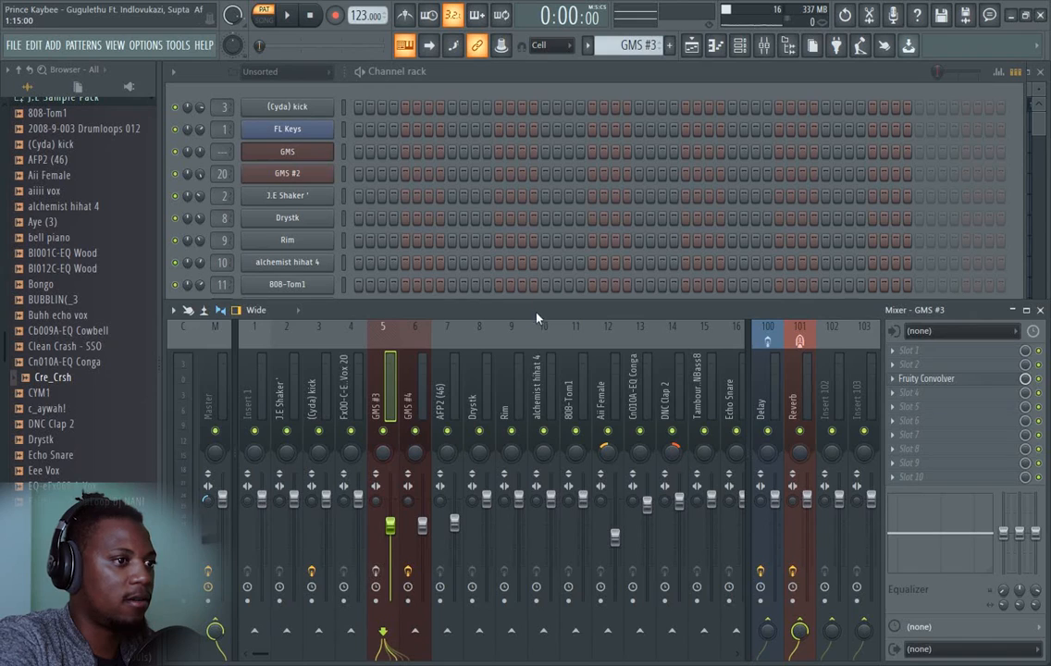
pyautogui.moveTo(536, 318); pyautogui.dragTo(541, 448)
pyautogui.press('space')
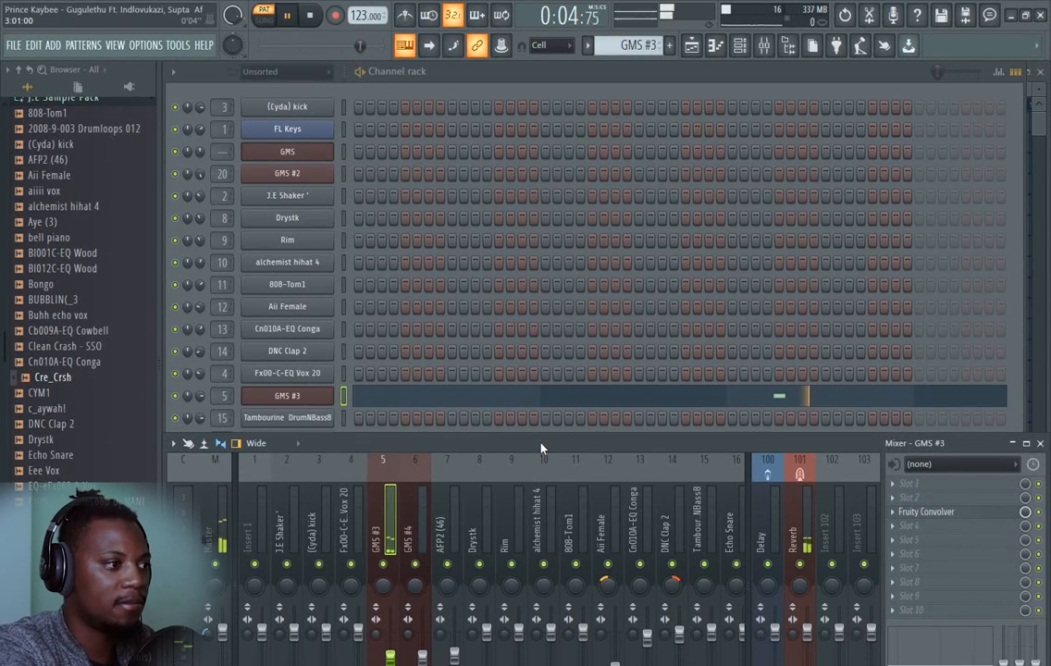
pyautogui.moveTo(588, 442); pyautogui.dragTo(553, 202)
pyautogui.press('space')
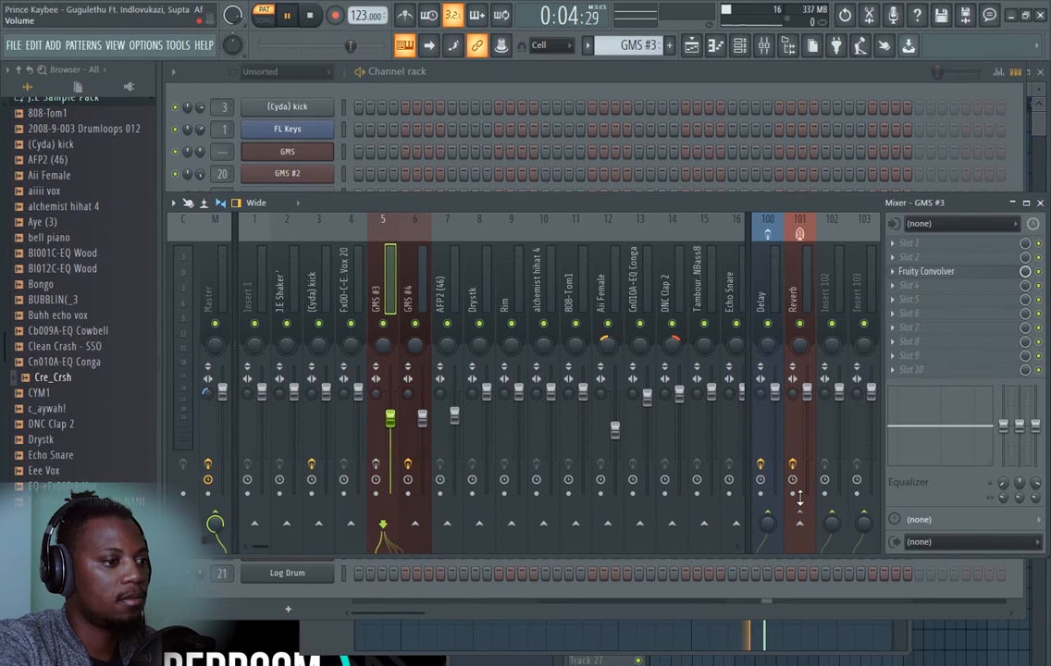
# Re-enable the send from GMS #3 to the Reverb track and replay the GMS #3 pattern
pyautogui.click(800, 527)
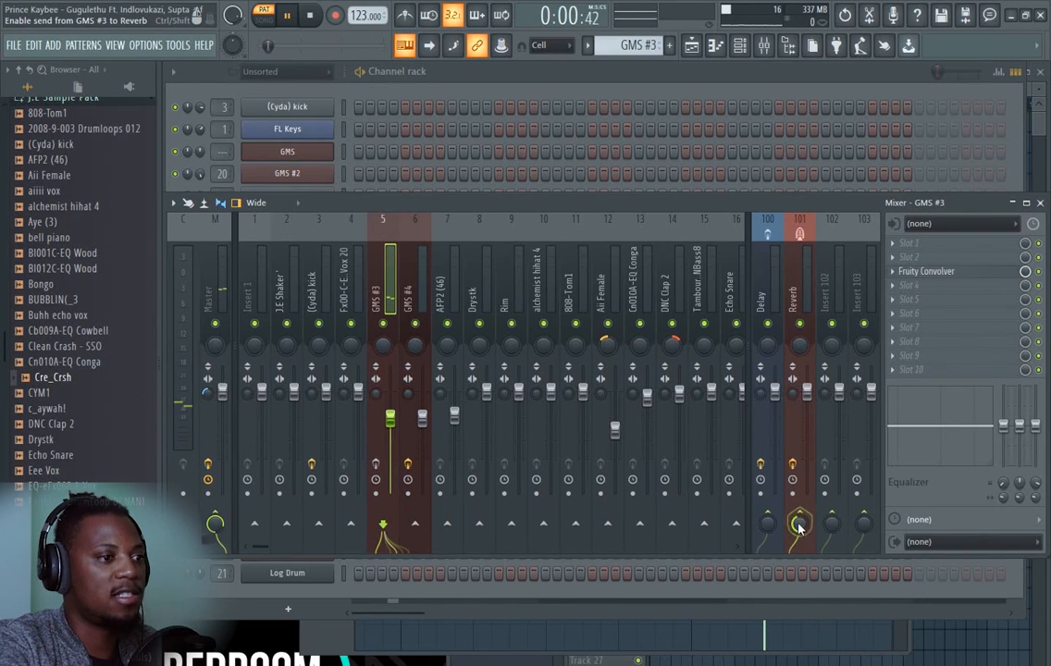
pyautogui.press('space')
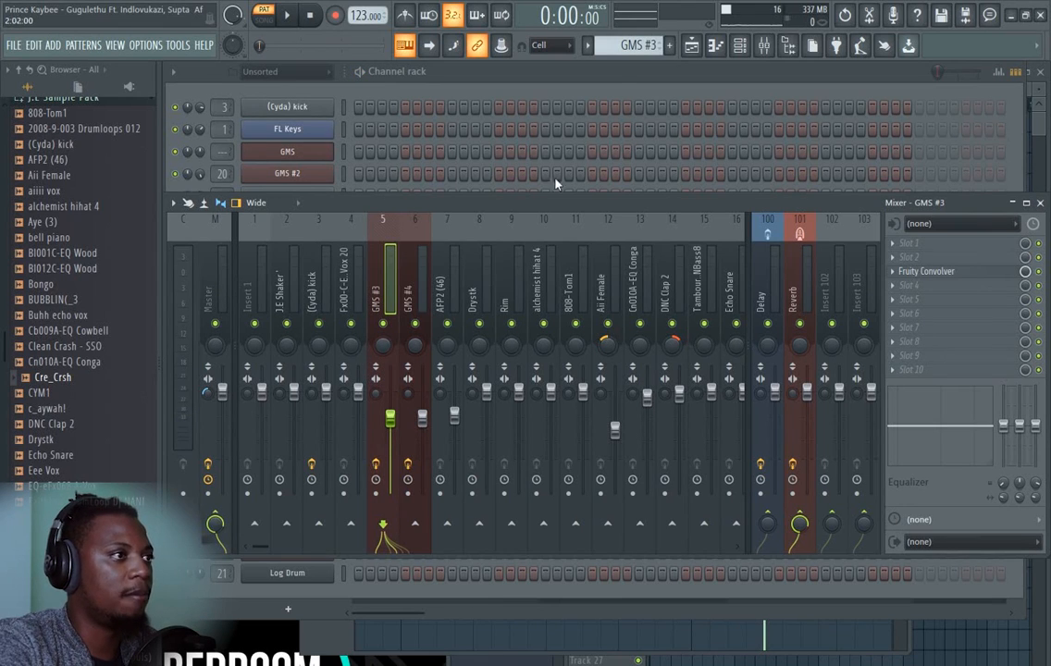
pyautogui.click(607, 83)
pyautogui.press('space')
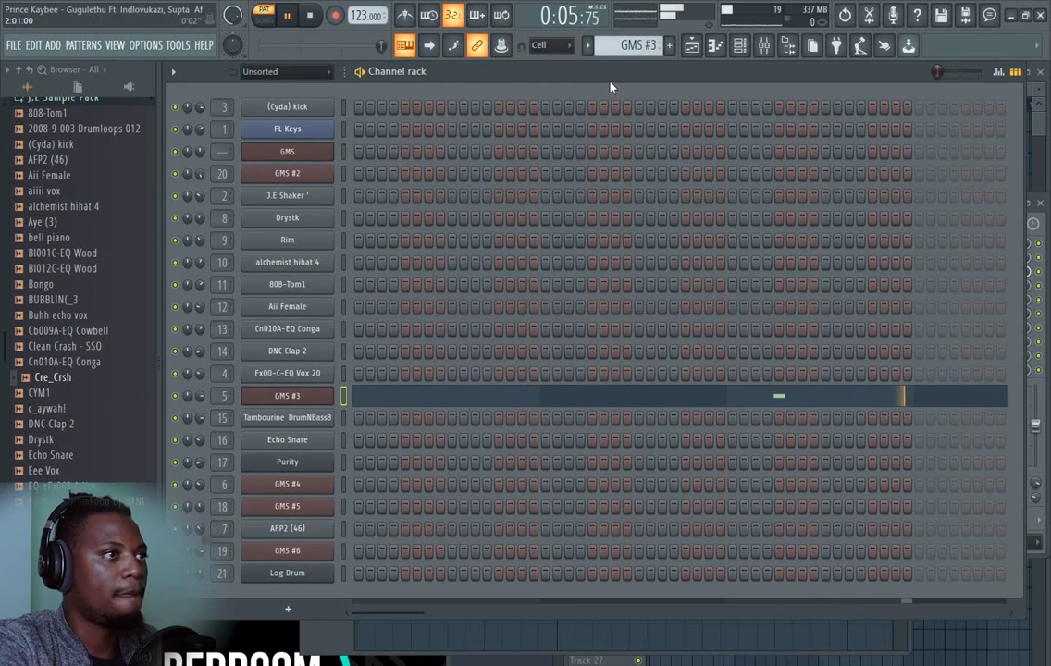
pyautogui.press('space')
# Select and play the Echo Snare pattern, and switch playback to the Purity pattern
pyautogui.press('KP_Add')
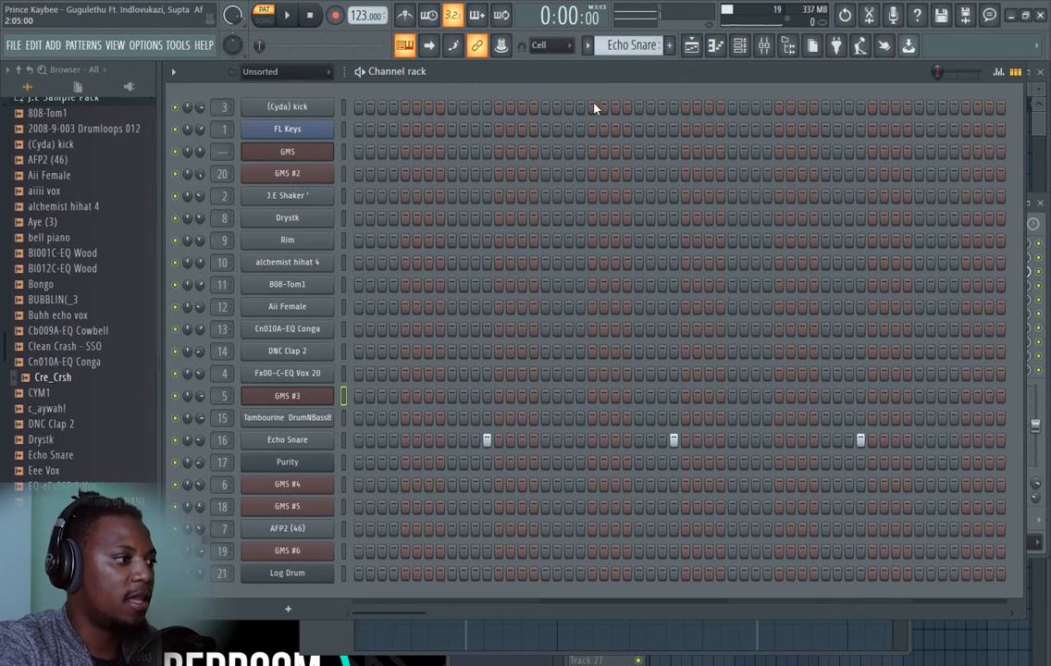
pyautogui.press('space')
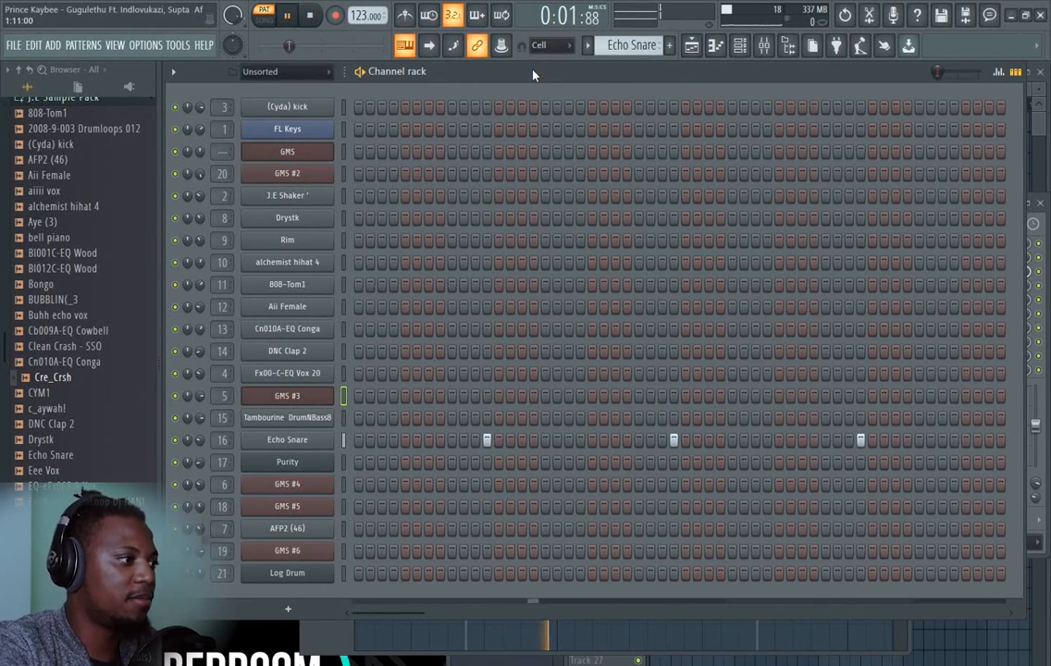
pyautogui.press('KP_Add')
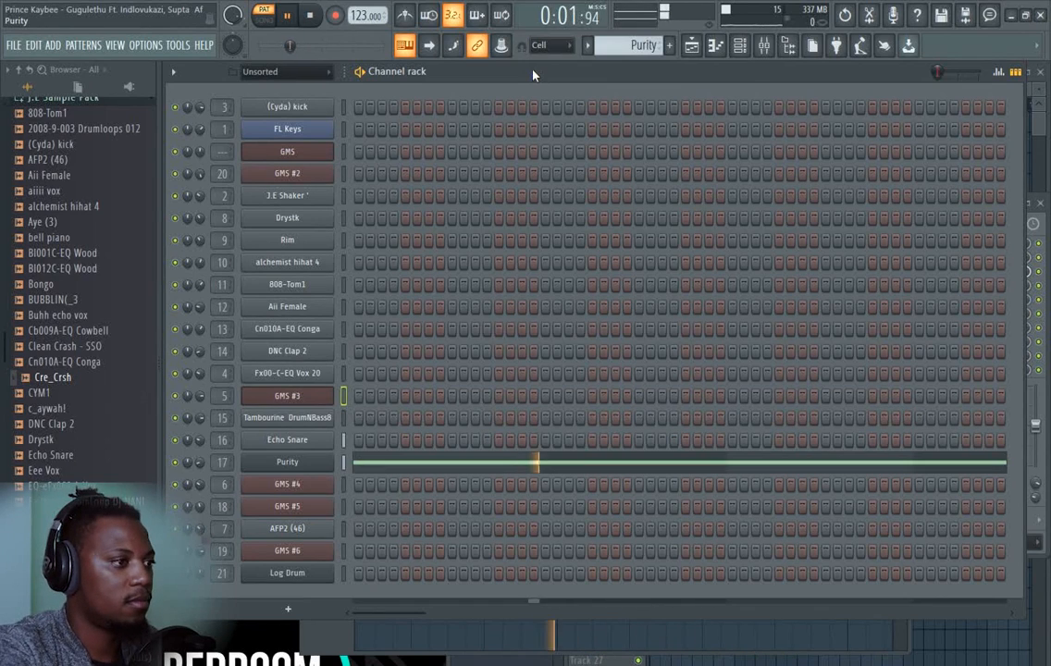
# Stop the Purity pattern, switch to the GMS #4 pattern and play it
pyautogui.press('space')
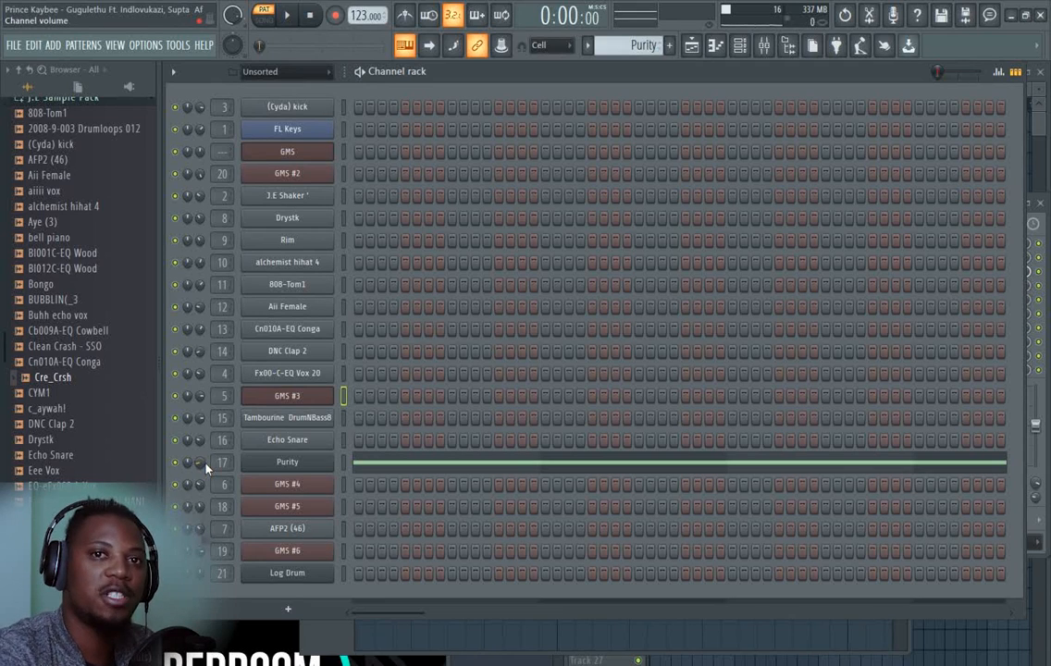
pyautogui.press('Down')
pyautogui.press('space')
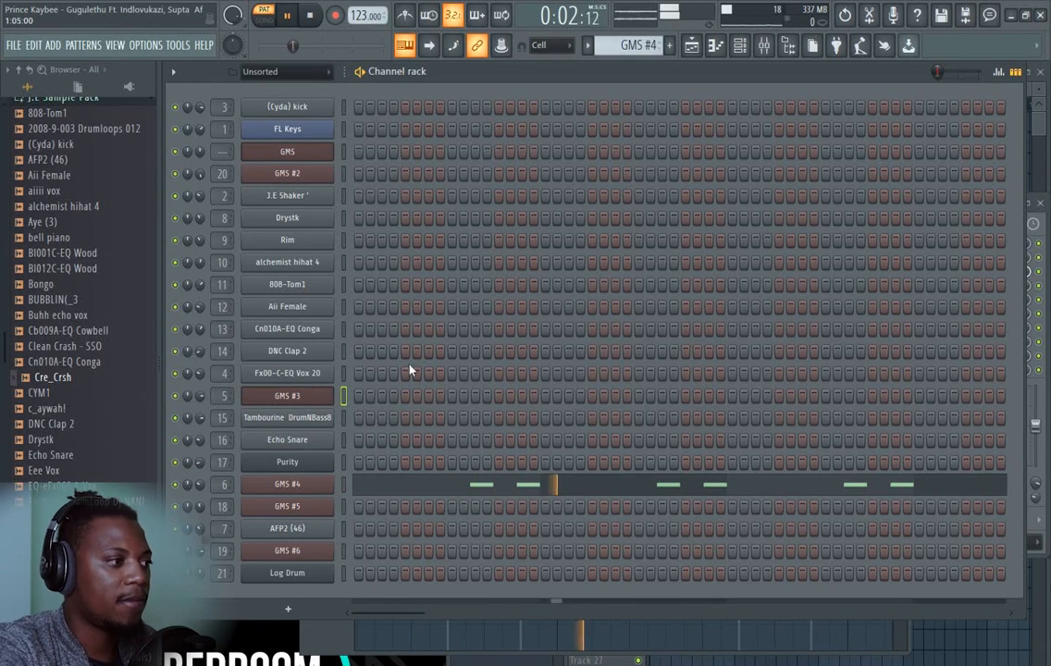
pyautogui.press('space')
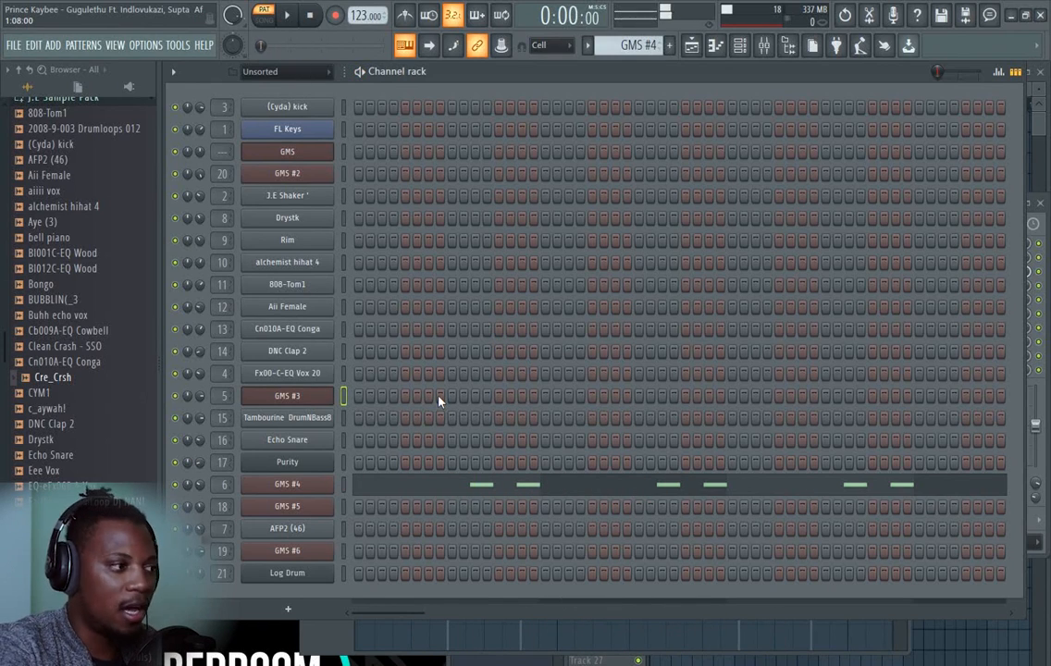
# Show the GMS #4 synth preset and examine the Fruity Convolver on its mixer track
pyautogui.click(286, 484)
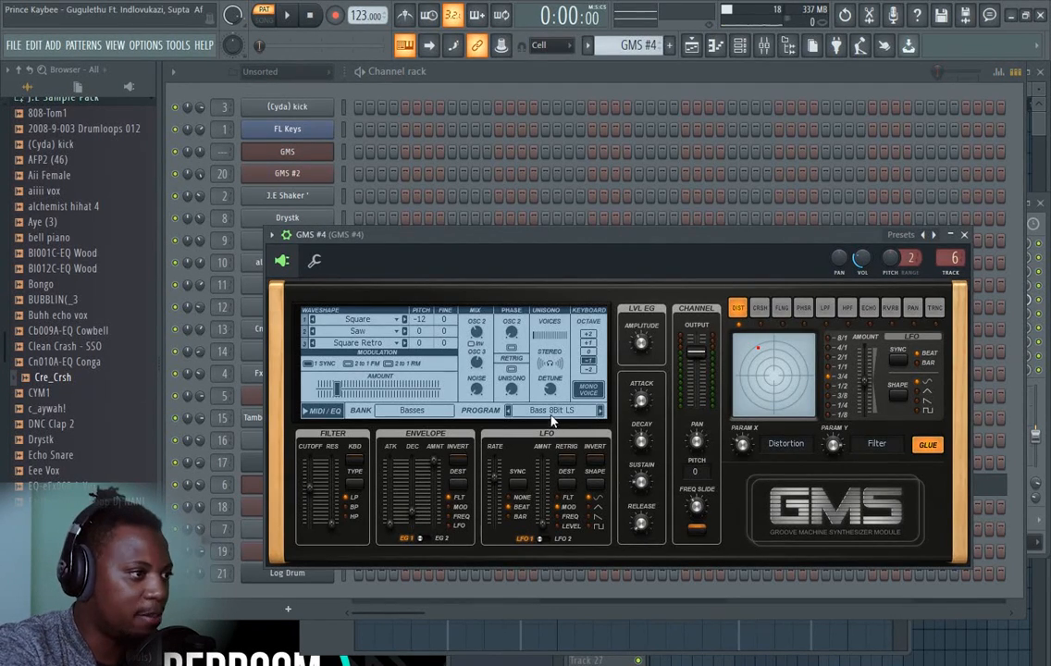
pyautogui.click(937, 260)
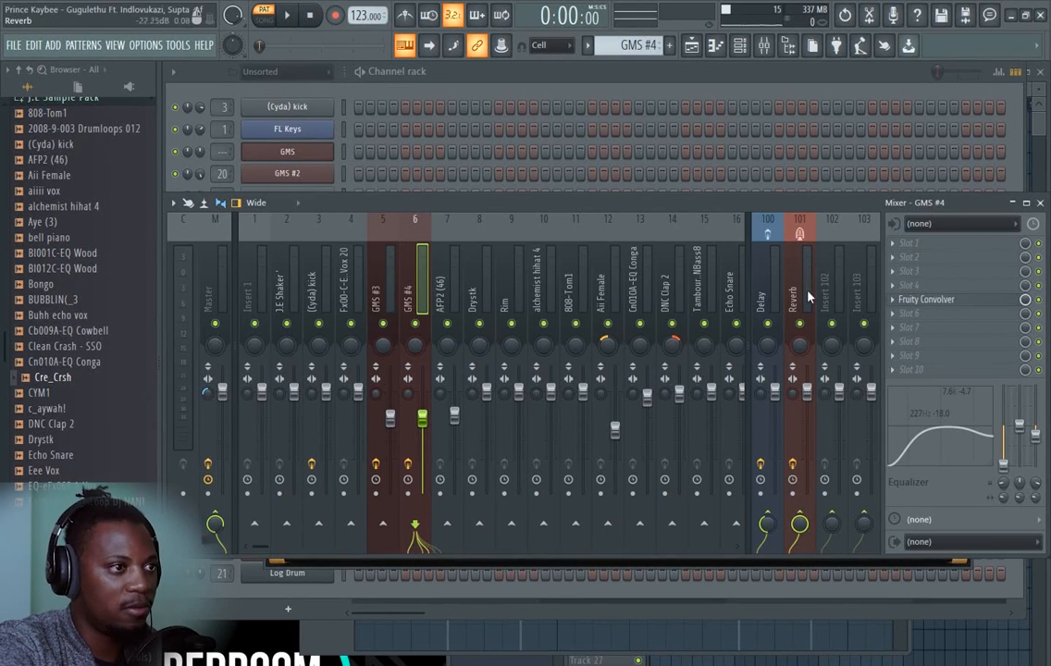
pyautogui.click(990, 303)
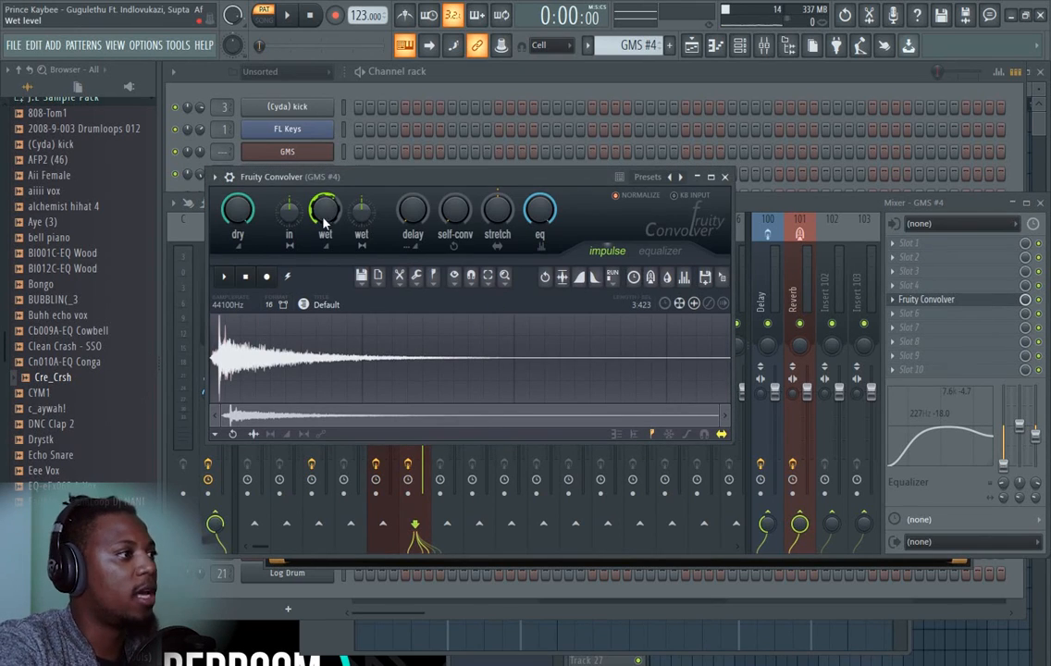
pyautogui.click(727, 177)
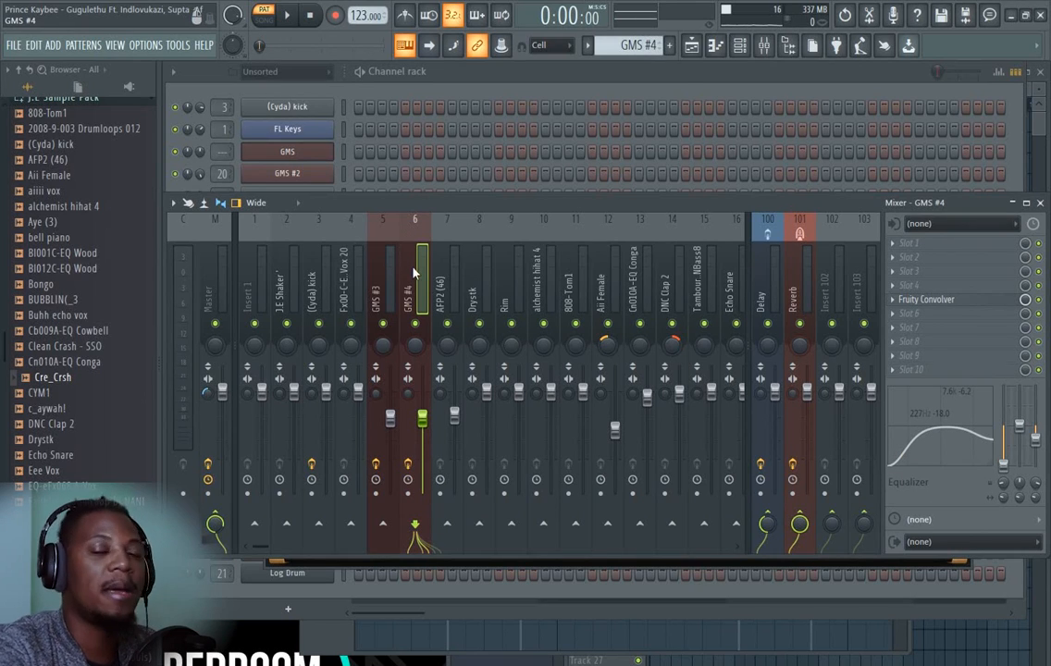
# Return to the channel rack and play the GMS #5 pattern followed by the AFP2 (46) pattern
pyautogui.click(487, 93)
pyautogui.press('KP_Add')
pyautogui.press('space')
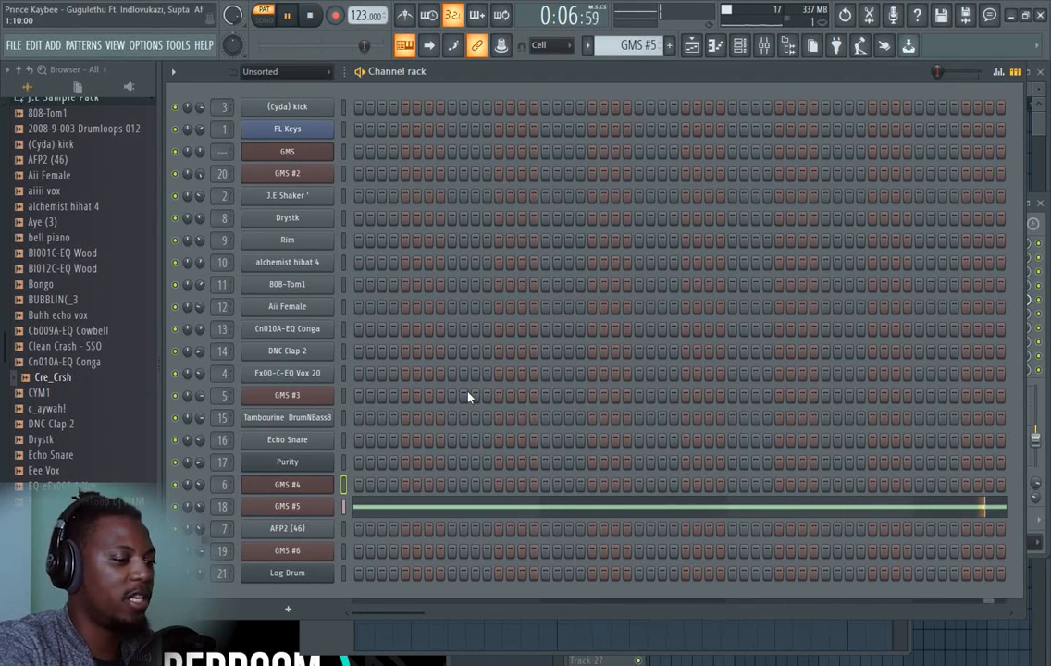
pyautogui.press('space')
pyautogui.press('KP_Add')
pyautogui.press('space')
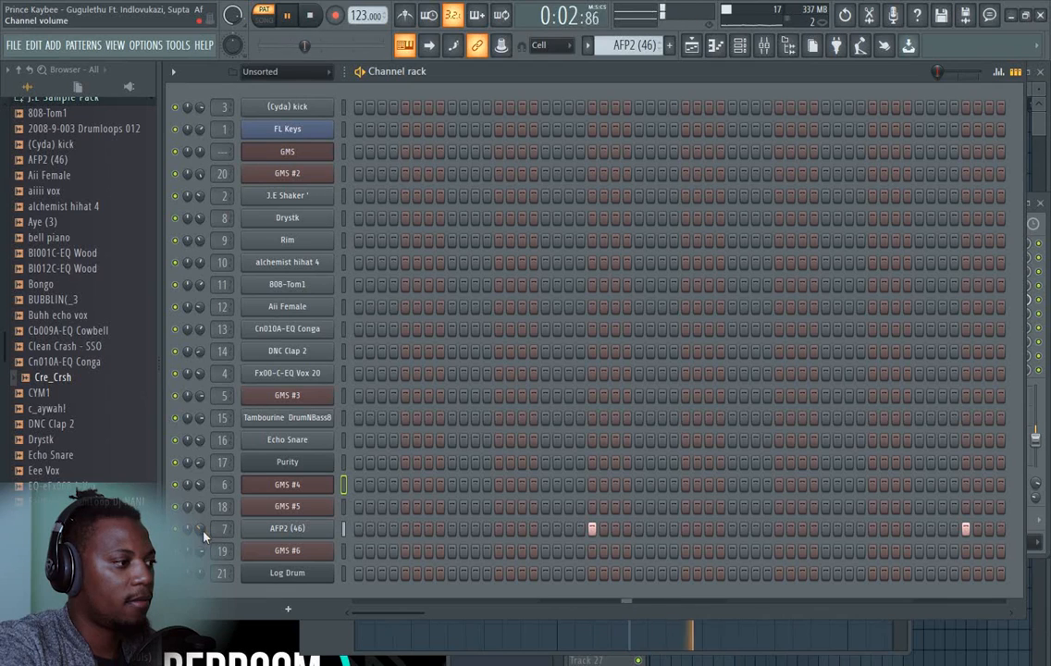
pyautogui.press('space')
# Switch to Pattern 20 and play its GMS #6 notes
pyautogui.press('KP_Add')
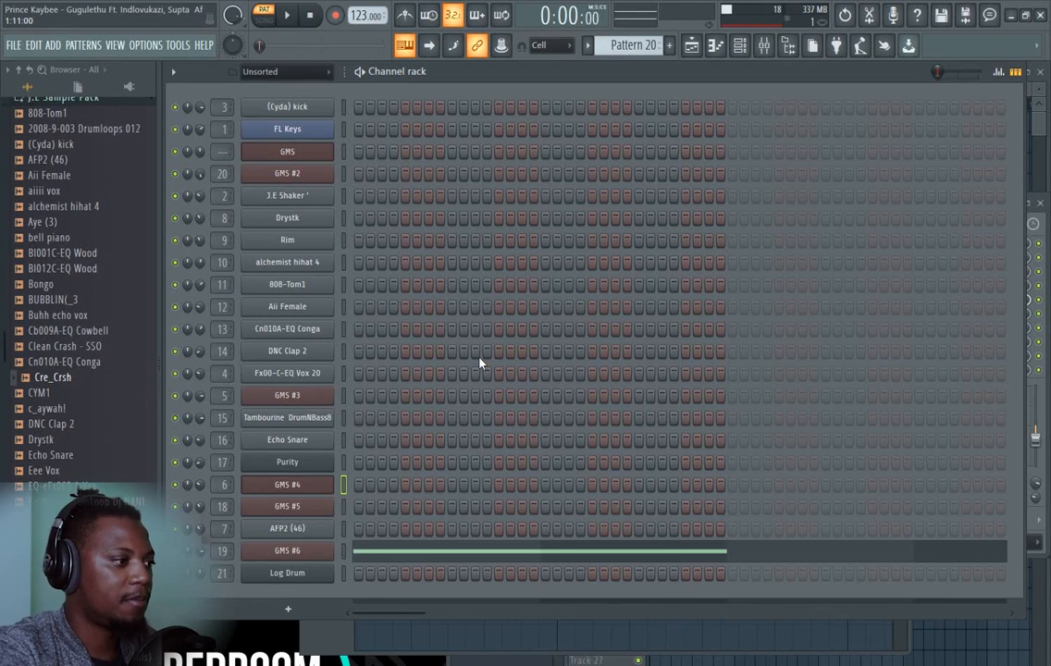
pyautogui.press('space')
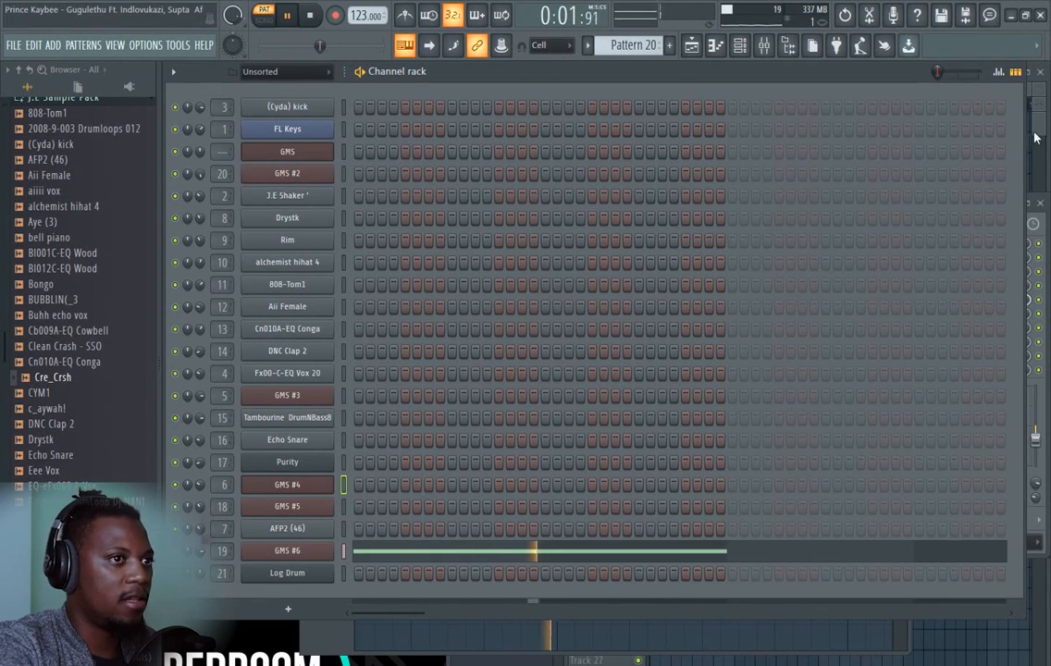
pyautogui.press('space')
# Solo tracks 22 and 23 in the playlist and play their clips from about bar 7
pyautogui.press('F5')
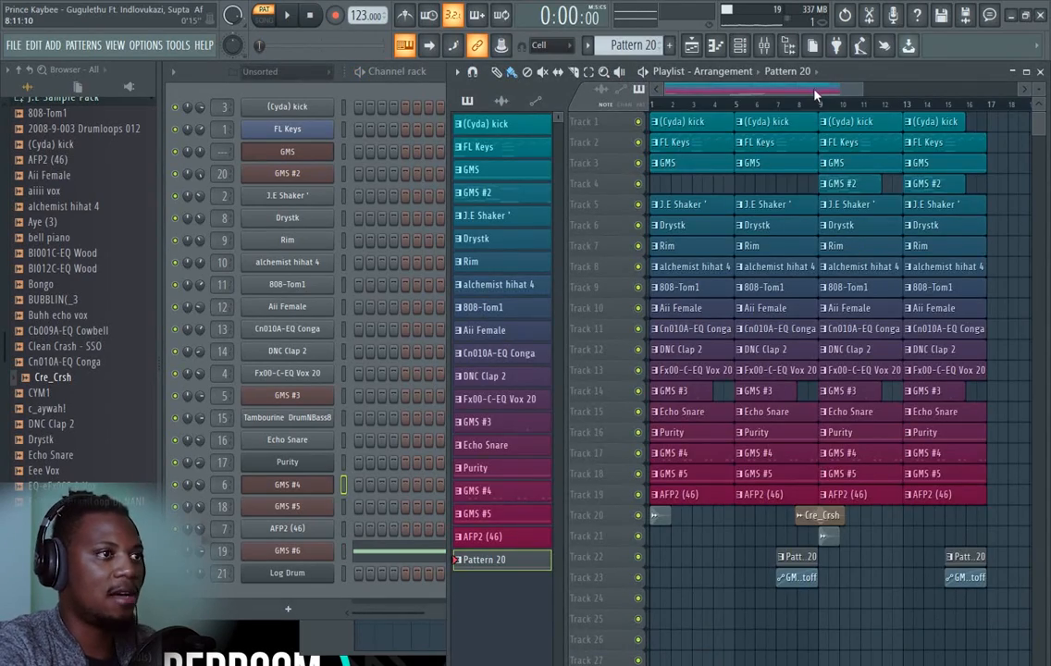
pyautogui.scroll(-2, 621, 476)
pyautogui.rightClick(637, 473)
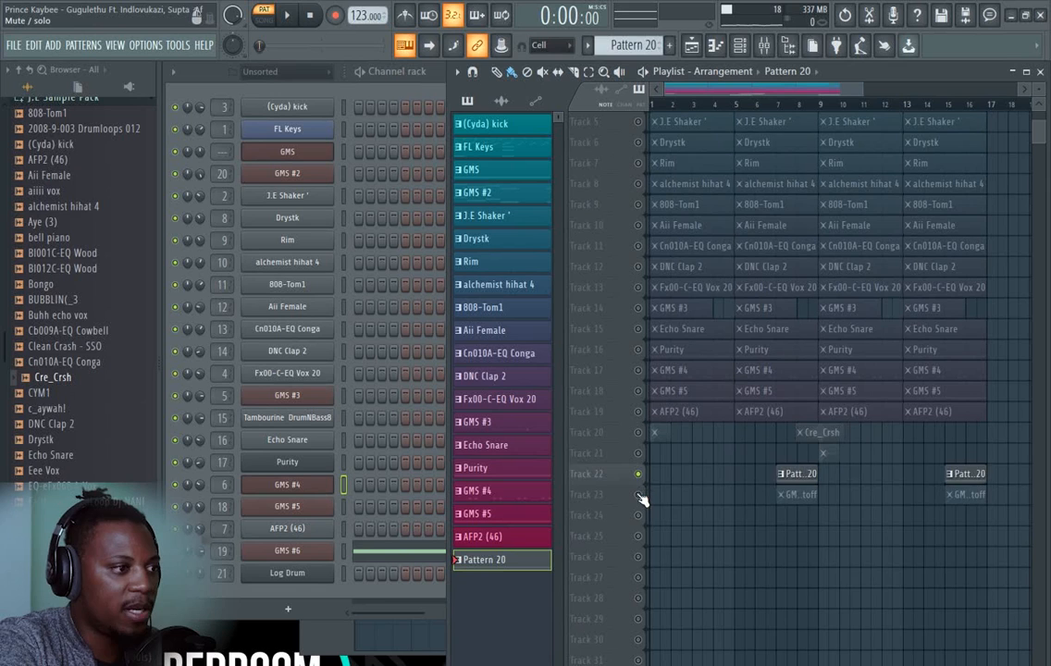
pyautogui.click(638, 494)
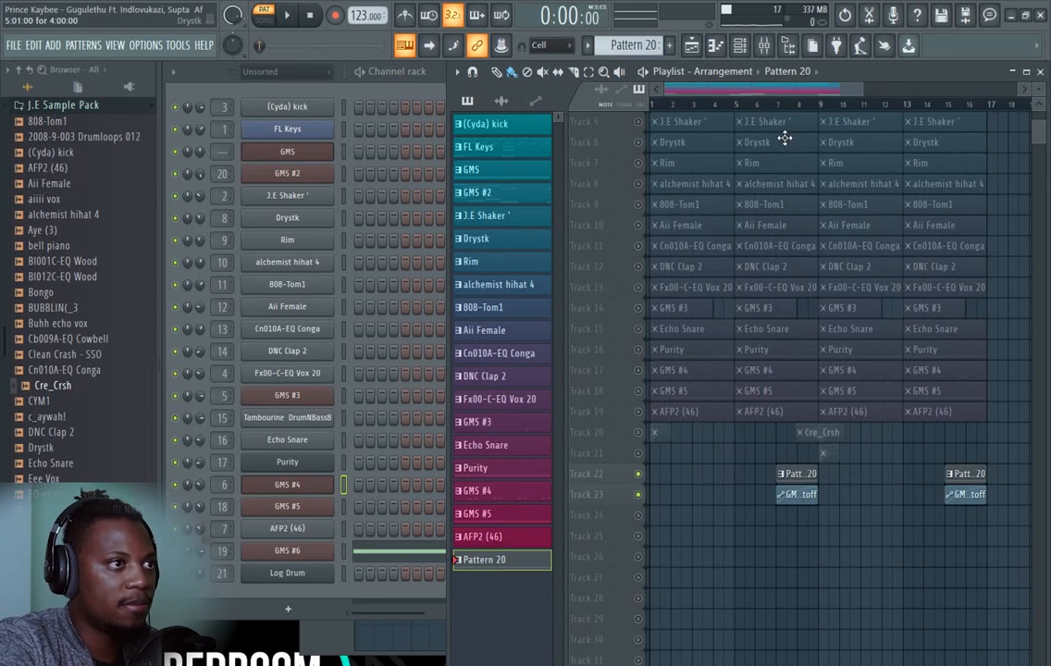
pyautogui.click(781, 104)
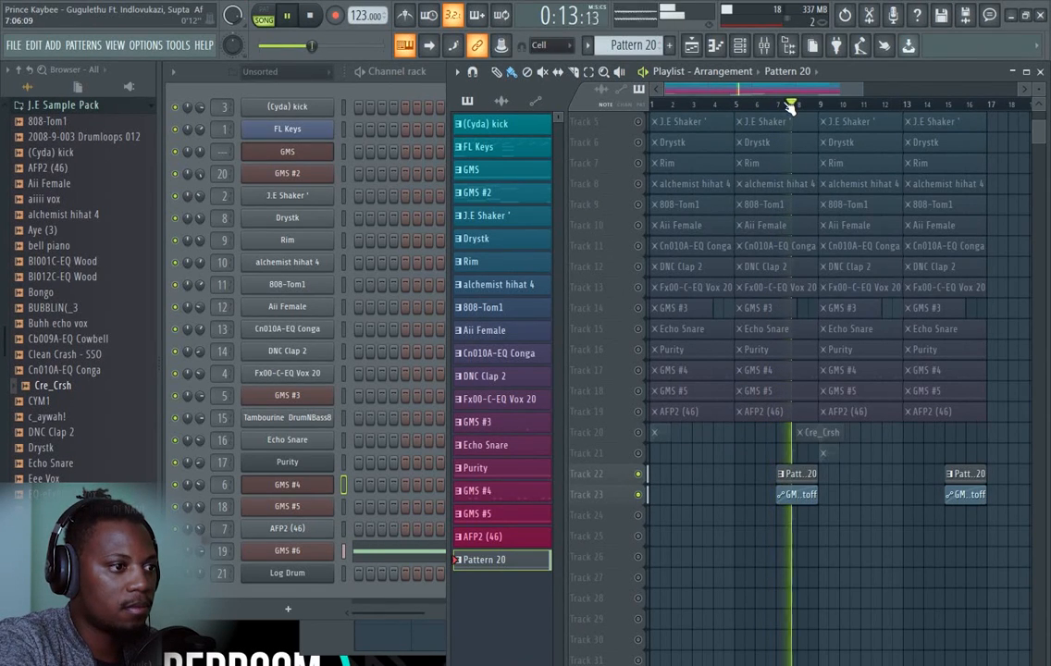
pyautogui.scroll(2, 934, 211)
pyautogui.press('space')
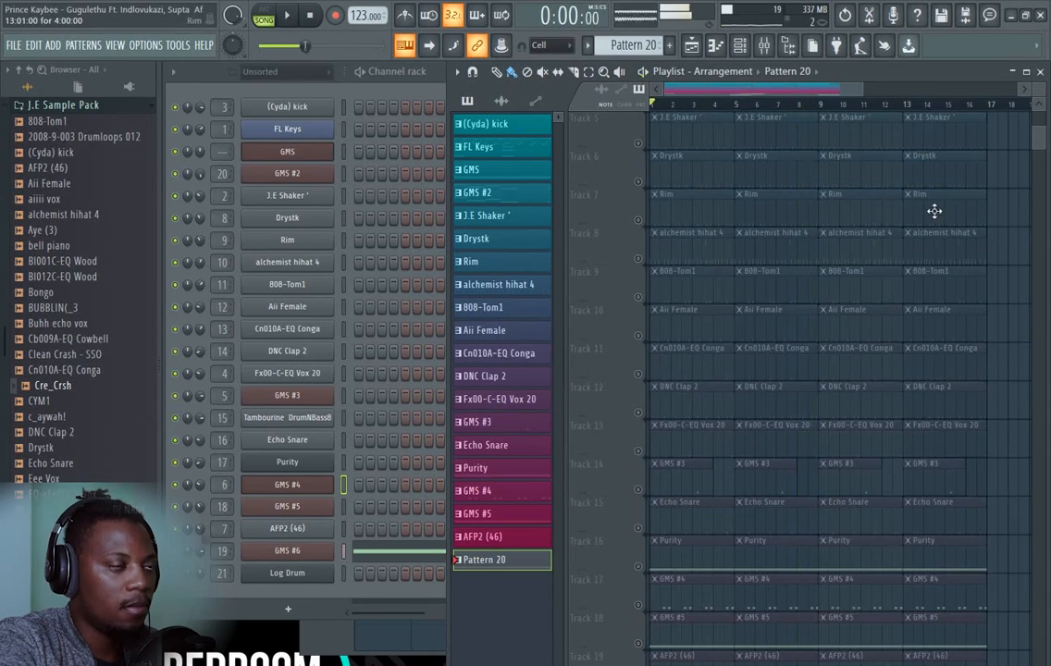
# Examine the GMS #6 Filter Cutoff automation clip on track 23 and show the GMS #6 synth used by Pattern 20
pyautogui.scroll(-7, 888, 203)
pyautogui.scroll(3, 819, 107)
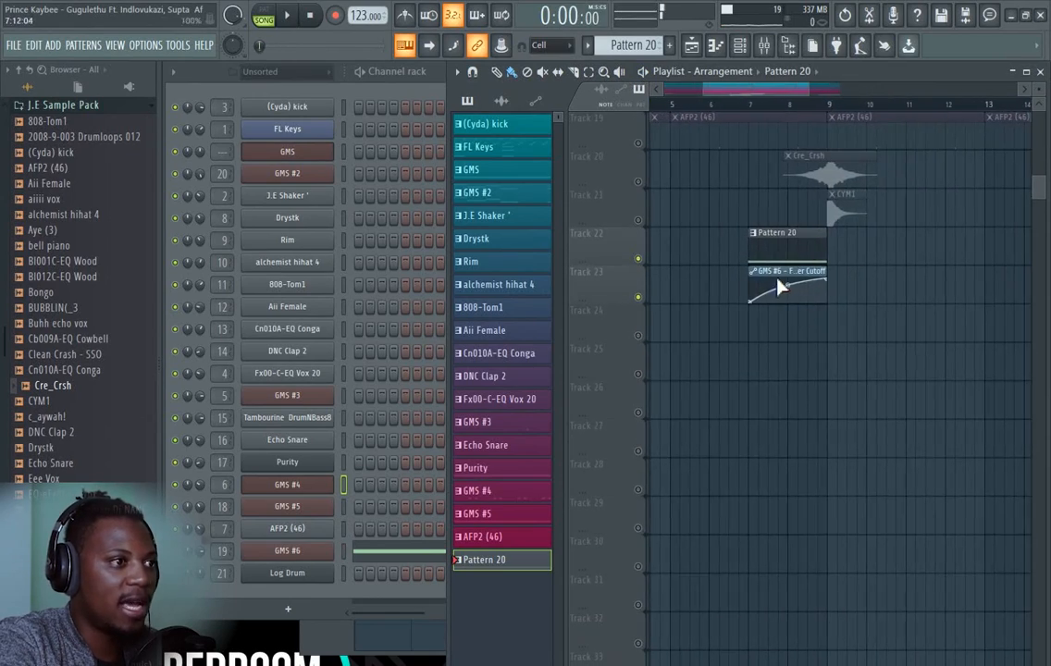
pyautogui.click(780, 286)
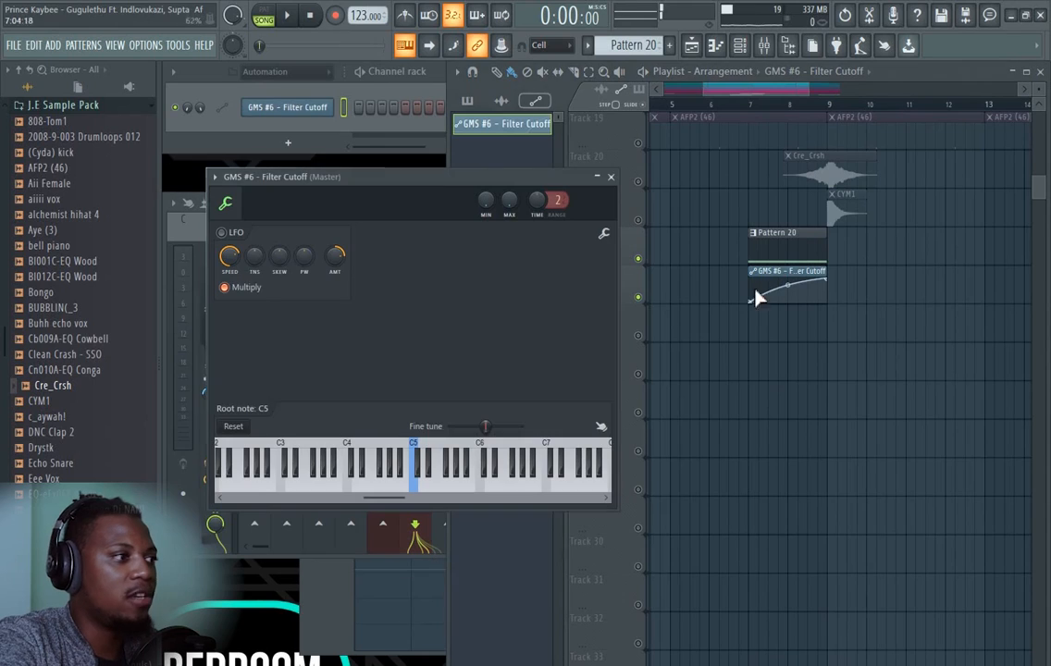
pyautogui.doubleClick(789, 241)
pyautogui.click(287, 555)
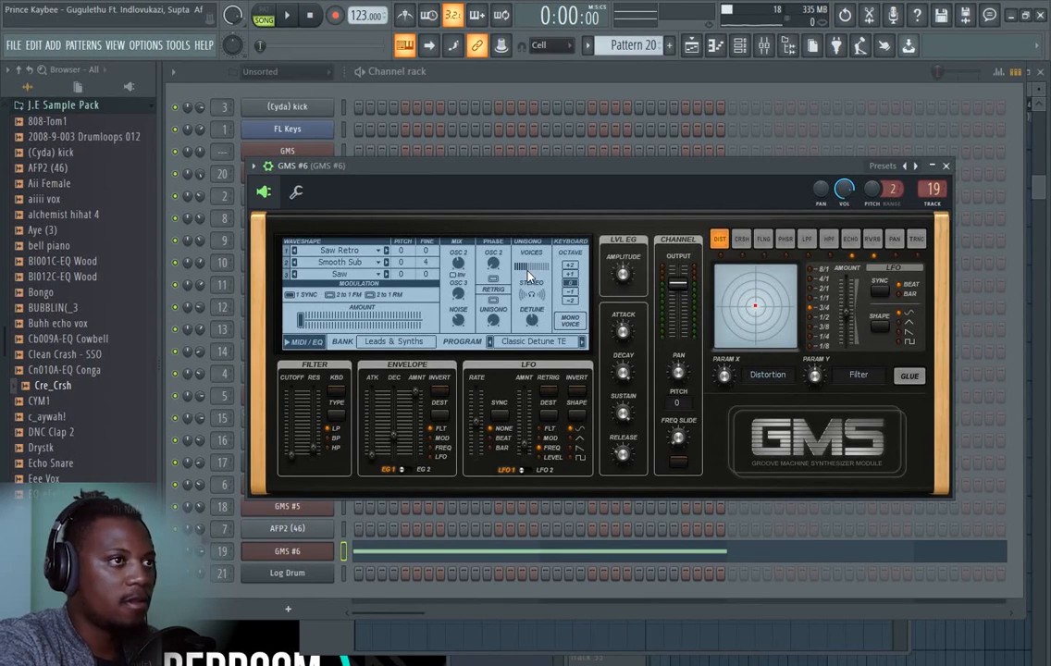
# Play the playlist from bar 7 with GMS #6 open to watch its filter cutoff follow the automation
pyautogui.press('F5')
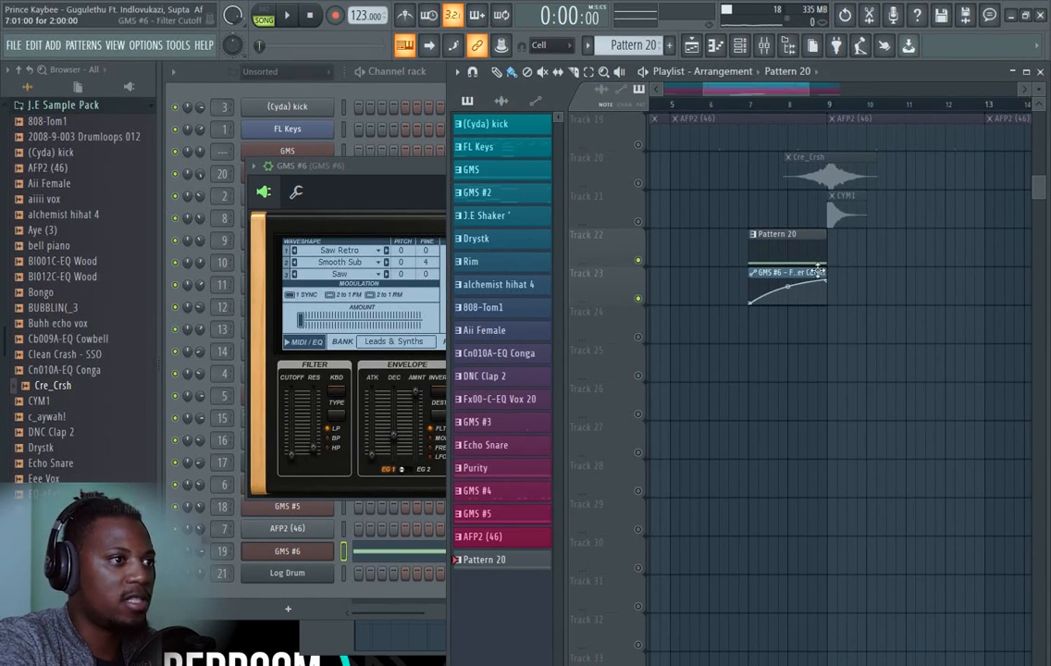
pyautogui.click(752, 105)
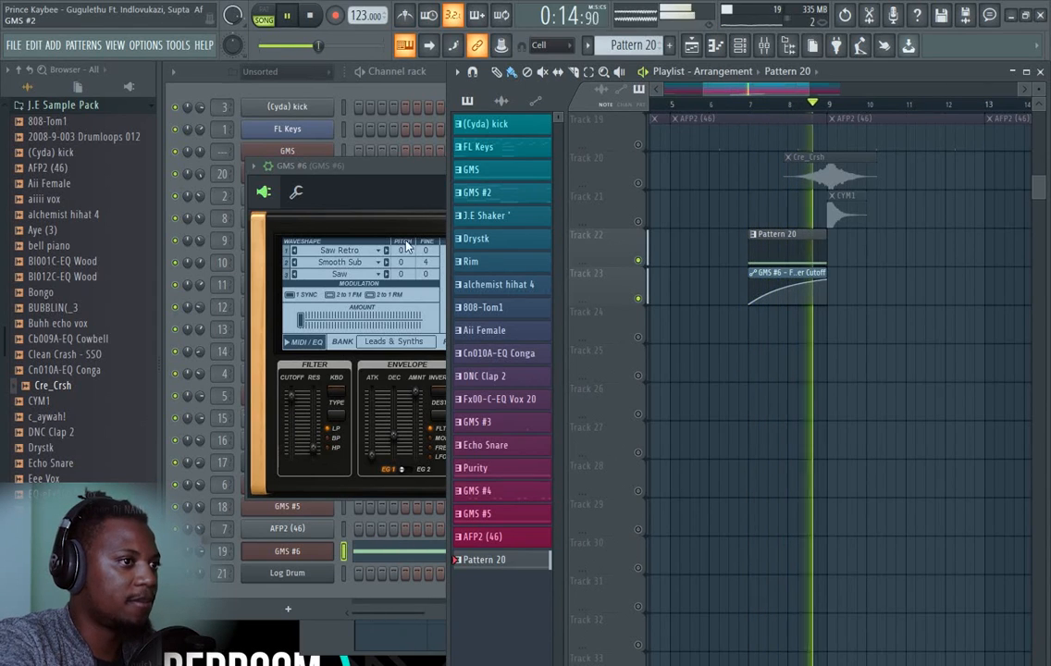
pyautogui.press('space')
pyautogui.click(197, 86)
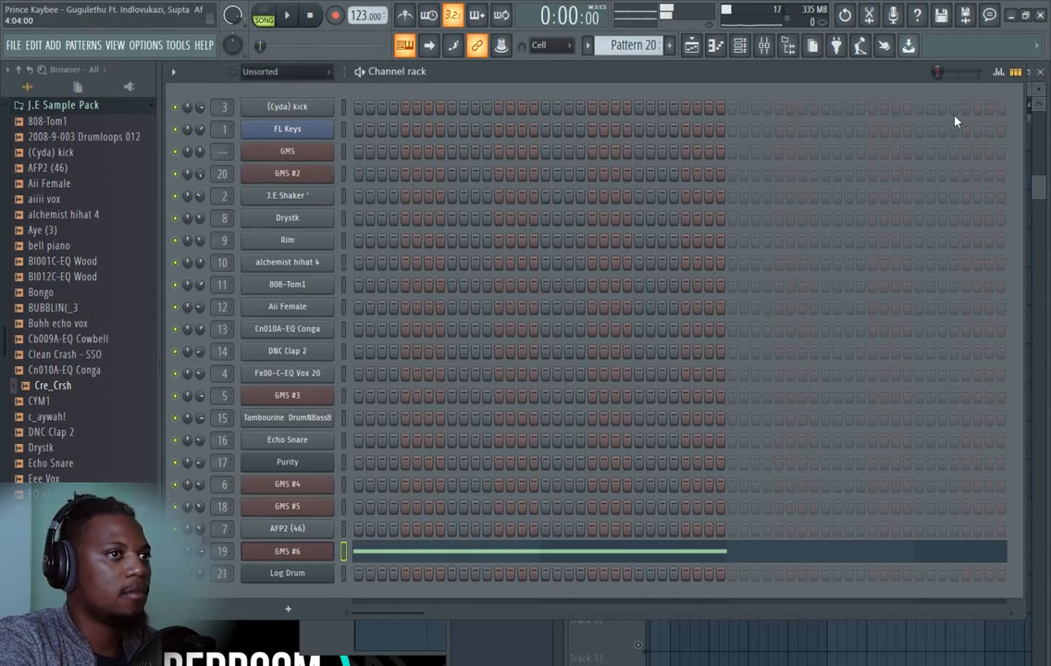
# Unsolo the playlist tracks and play the full arrangement from about bar 6
pyautogui.click(1036, 199)
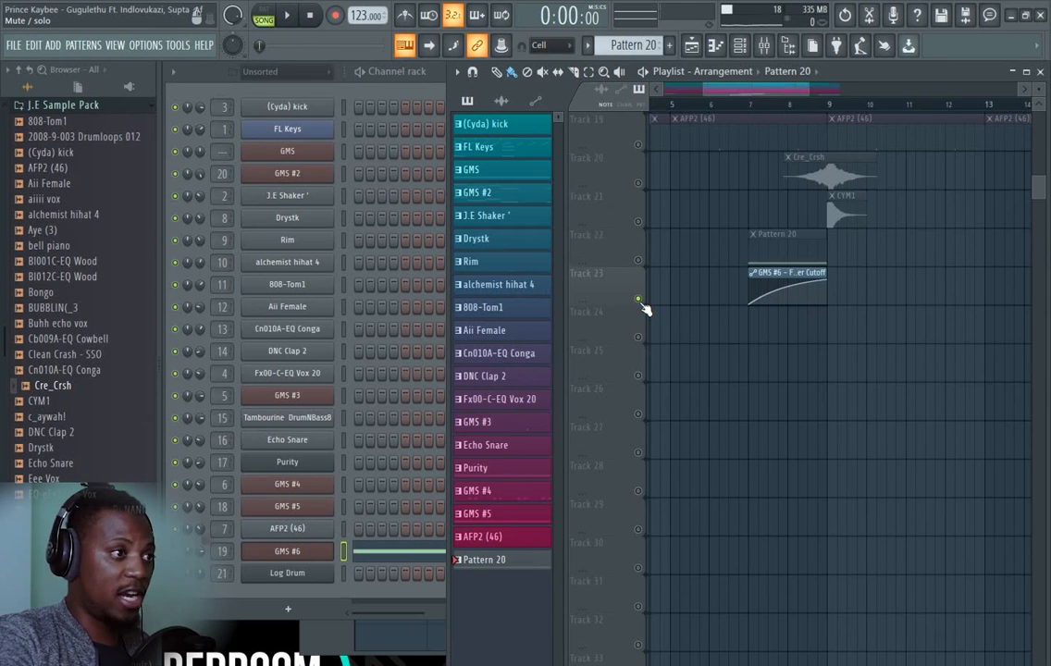
pyautogui.scroll(3, 645, 305)
pyautogui.scroll(-2, 735, 105)
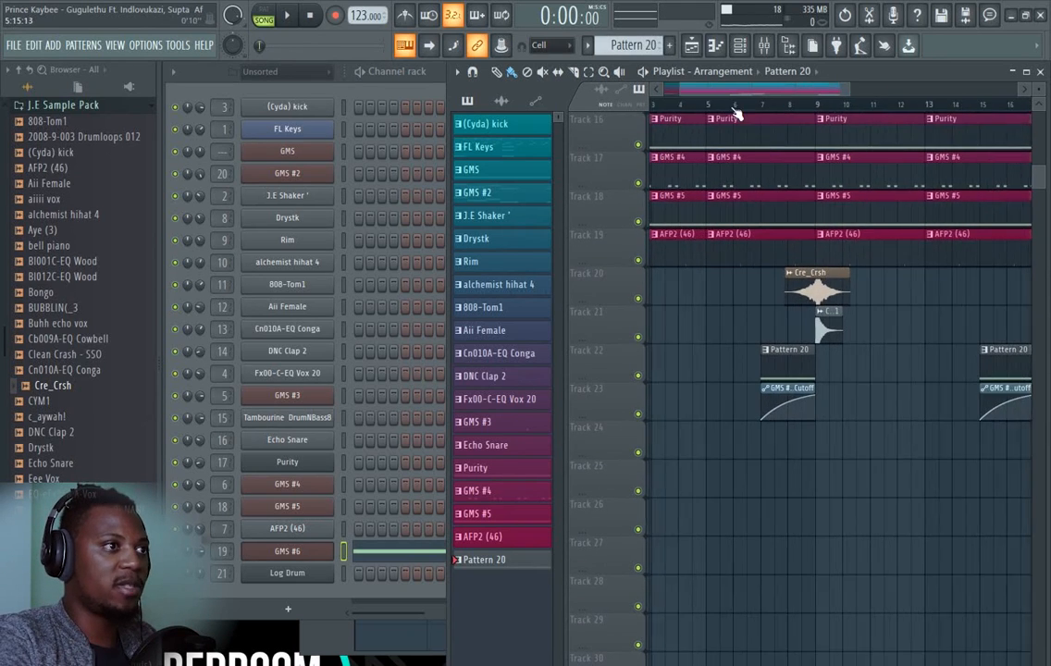
pyautogui.click(751, 104)
pyautogui.press('space')
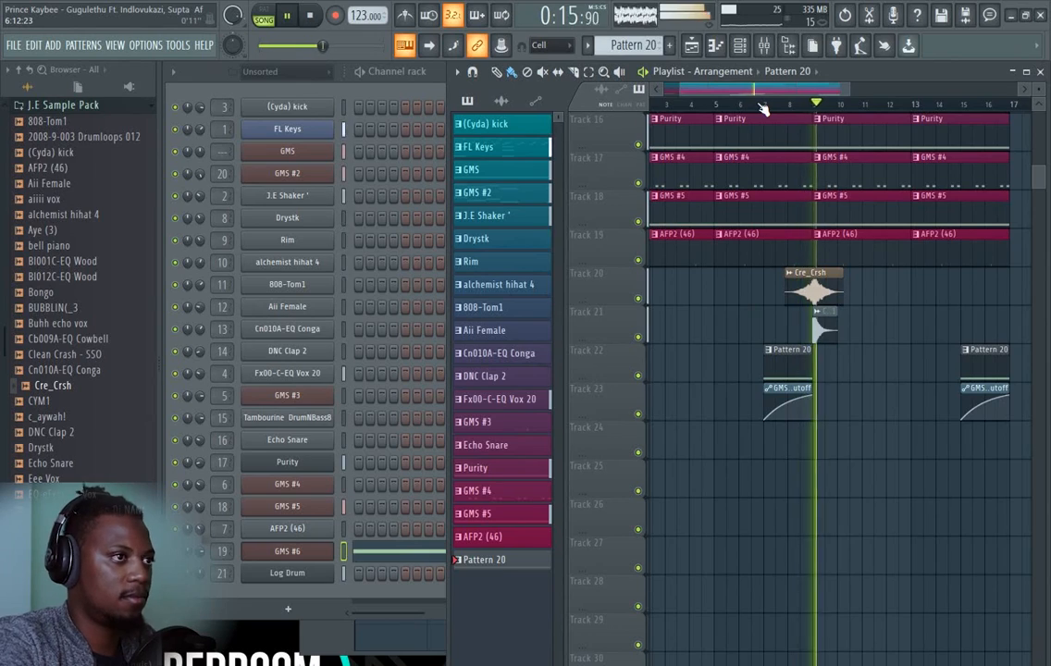
# Look over the whole arrangement in the playlist during playback, then stop it
pyautogui.scroll(-3, 763, 110)
pyautogui.moveTo(1038, 92); pyautogui.dragTo(1038, 85)
pyautogui.scroll(4, 901, 170)
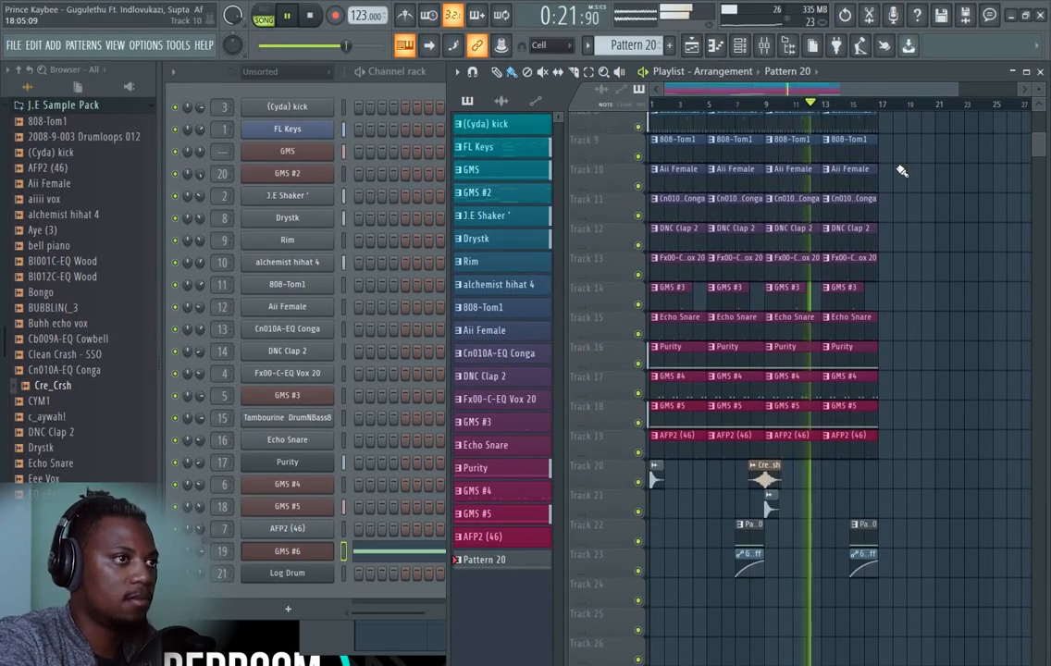
pyautogui.scroll(-3, 948, 167)
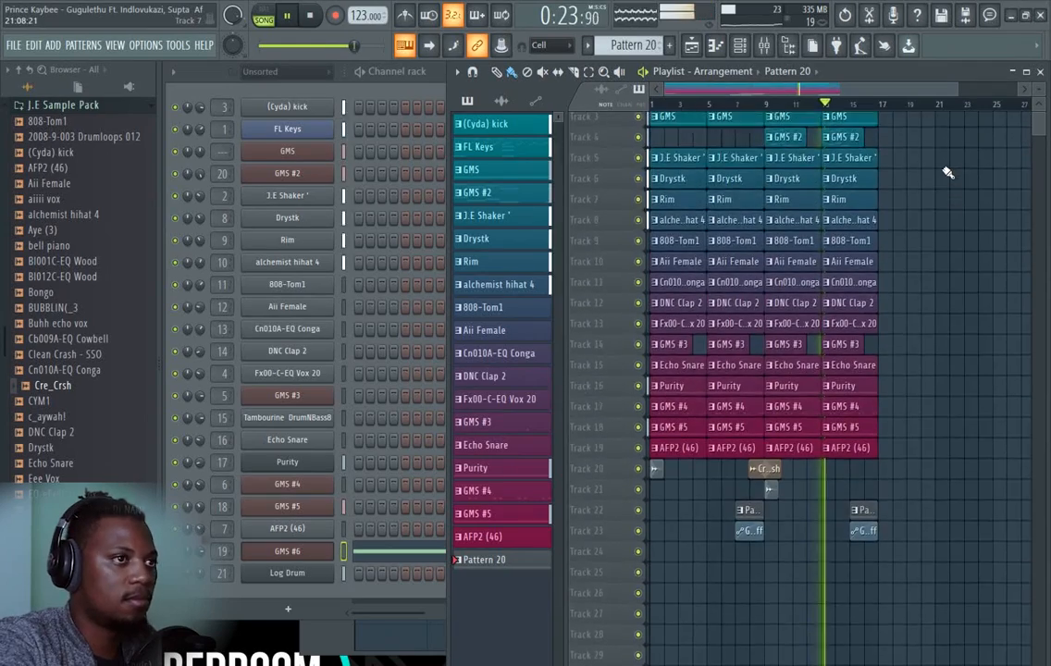
pyautogui.scroll(2, 935, 163)
pyautogui.scroll(-1, 869, 117)
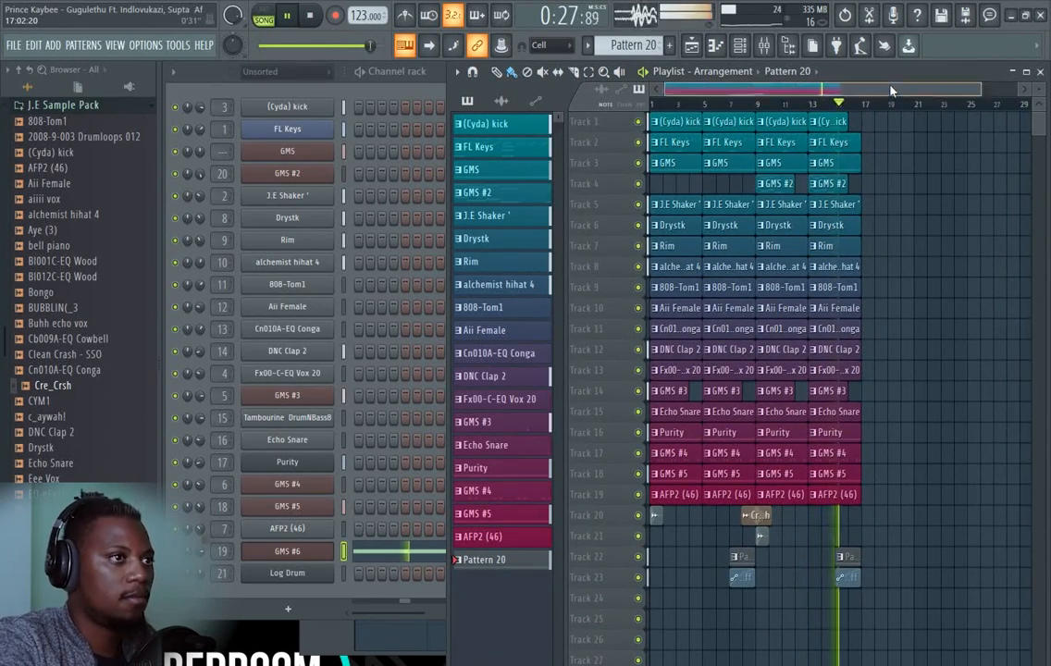
pyautogui.press('space')
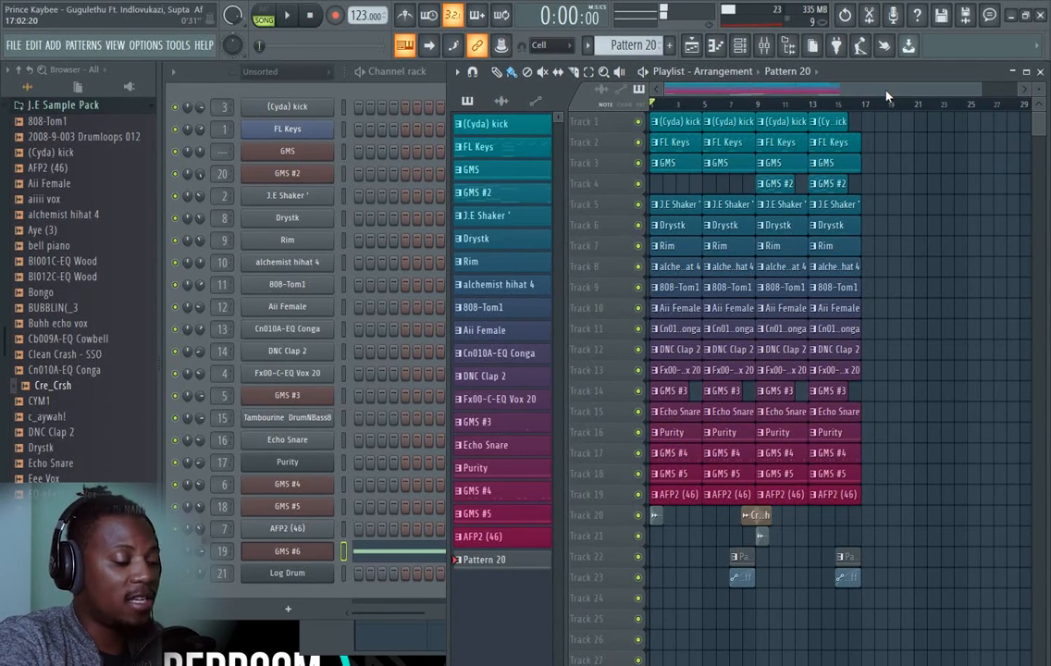
# Show the Master track in the mixer and examine the band curves of its Fruity parametric EQ 2 effects
pyautogui.click(764, 46)
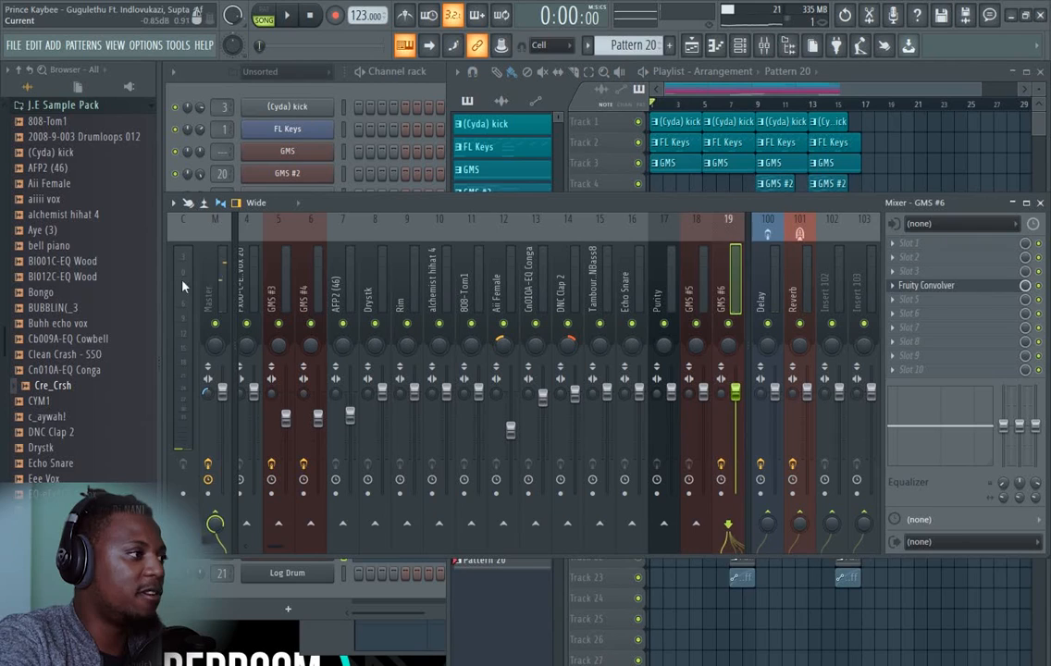
pyautogui.click(222, 287)
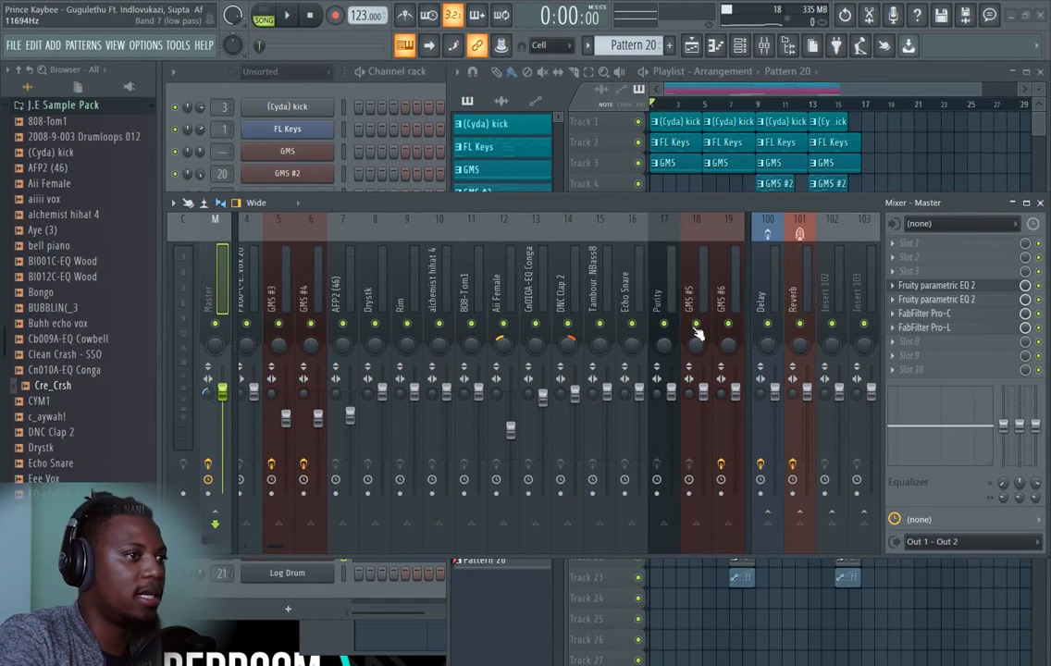
pyautogui.click(967, 300)
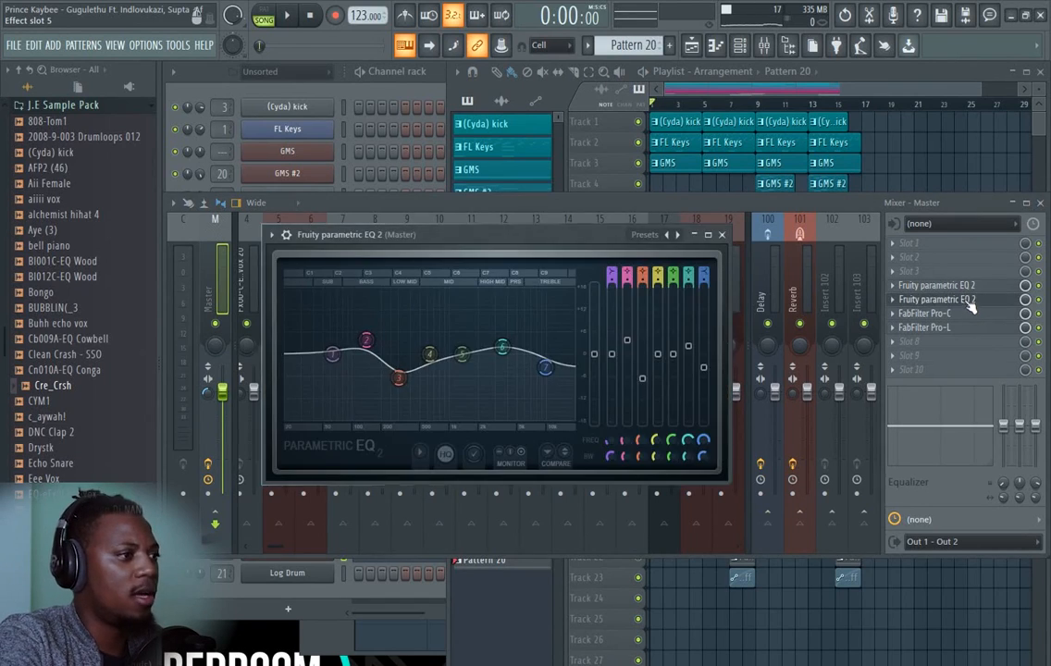
pyautogui.moveTo(458, 243); pyautogui.dragTo(436, 213)
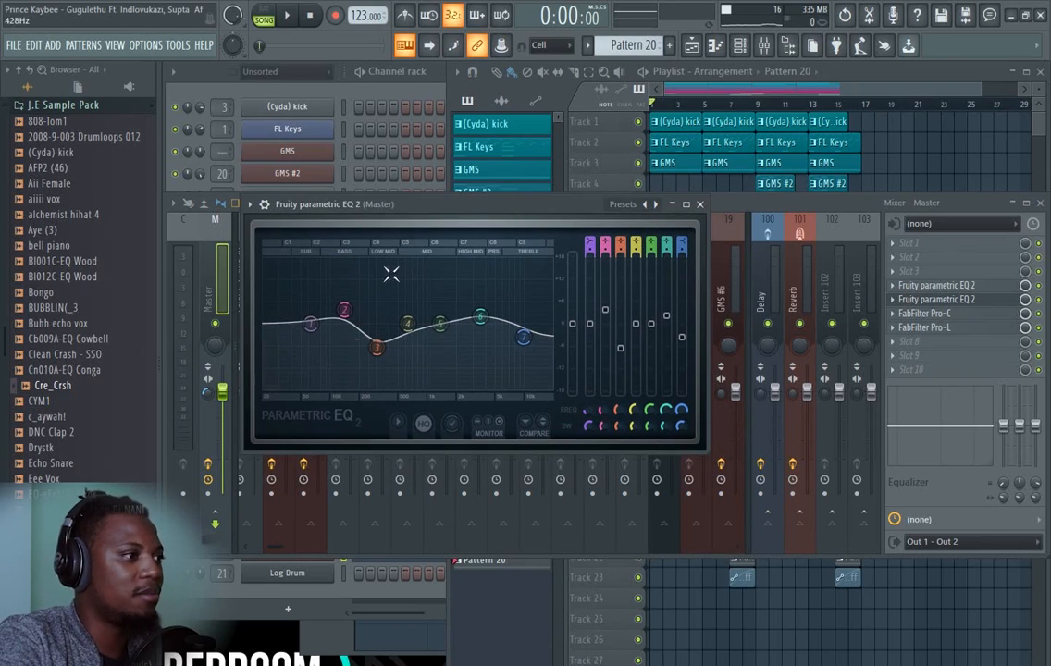
pyautogui.moveTo(377, 350); pyautogui.dragTo(337, 306)
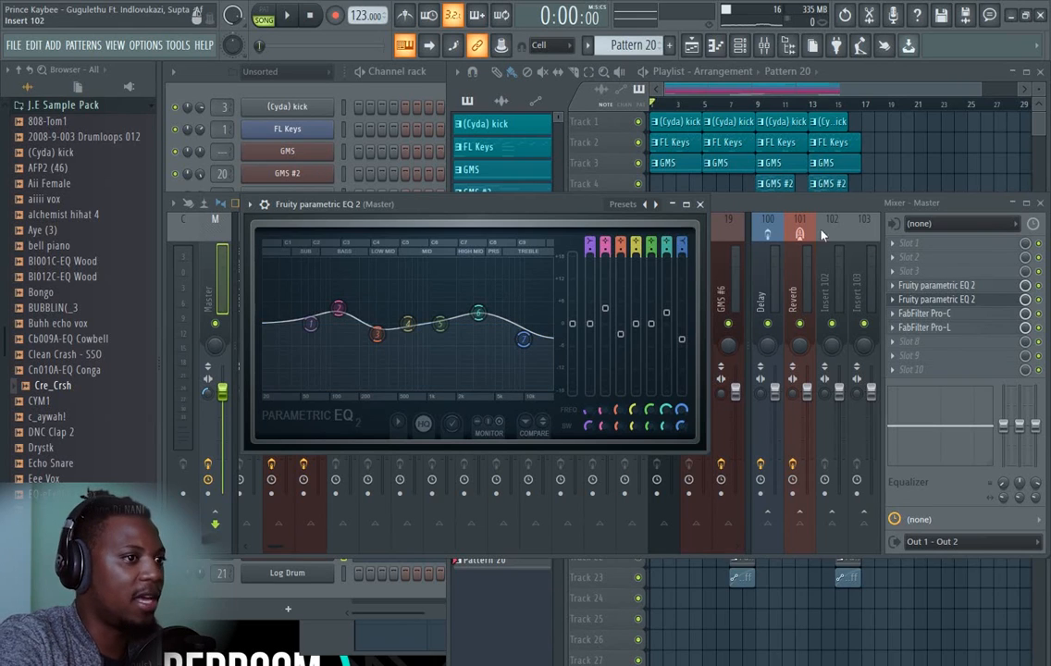
# Examine the Master track's FabFilter Pro-C and FabFilter Pro-L settings, and clear the effect windows from the mixer
pyautogui.click(952, 315)
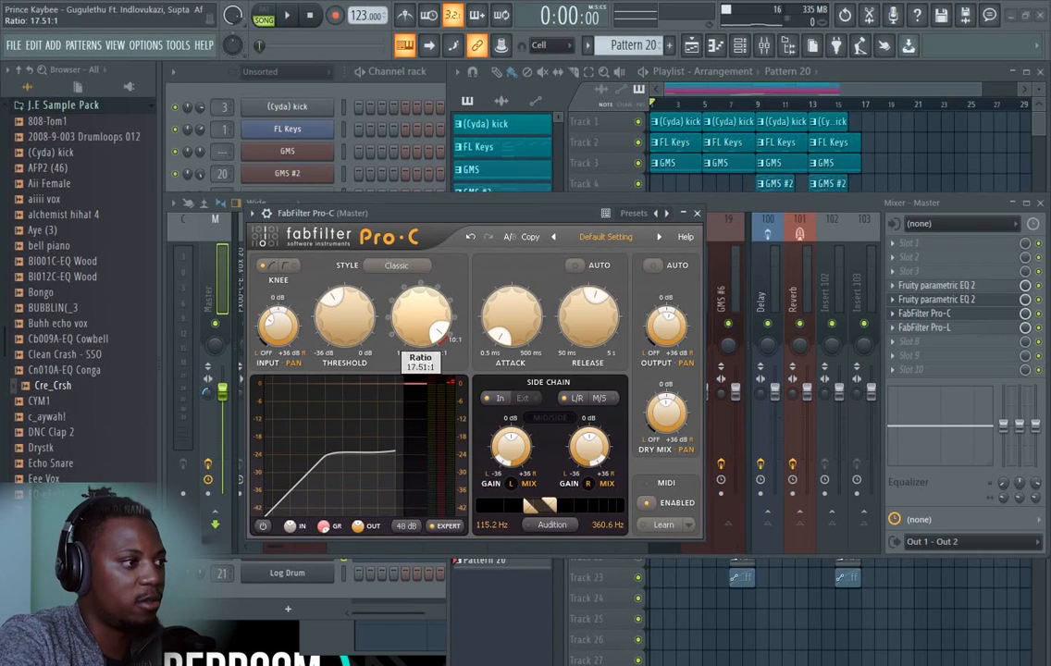
pyautogui.click(697, 213)
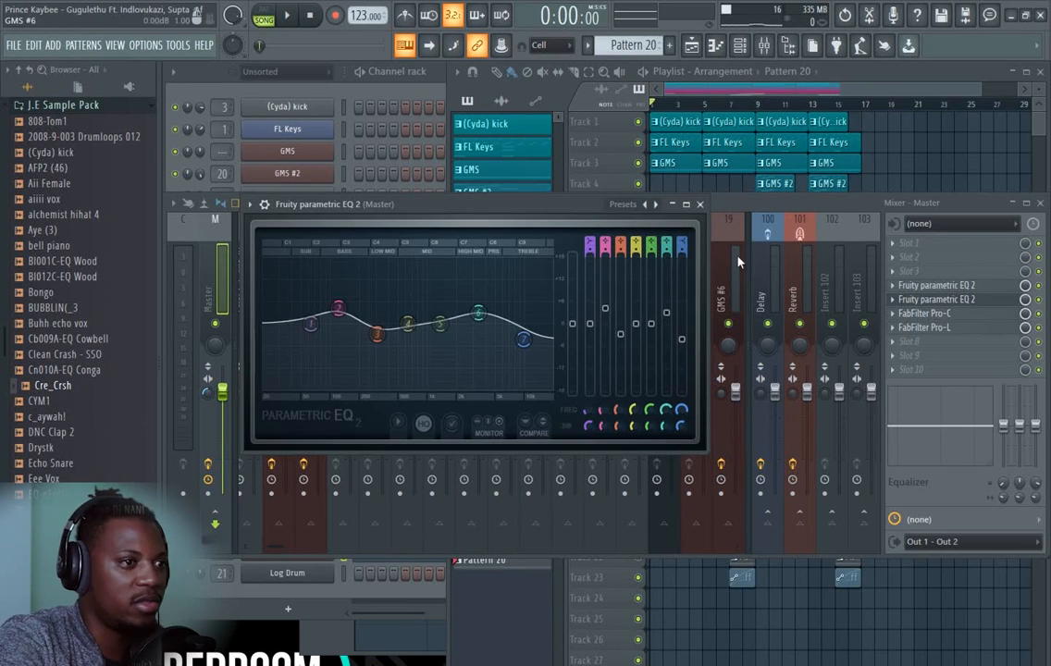
pyautogui.click(960, 329)
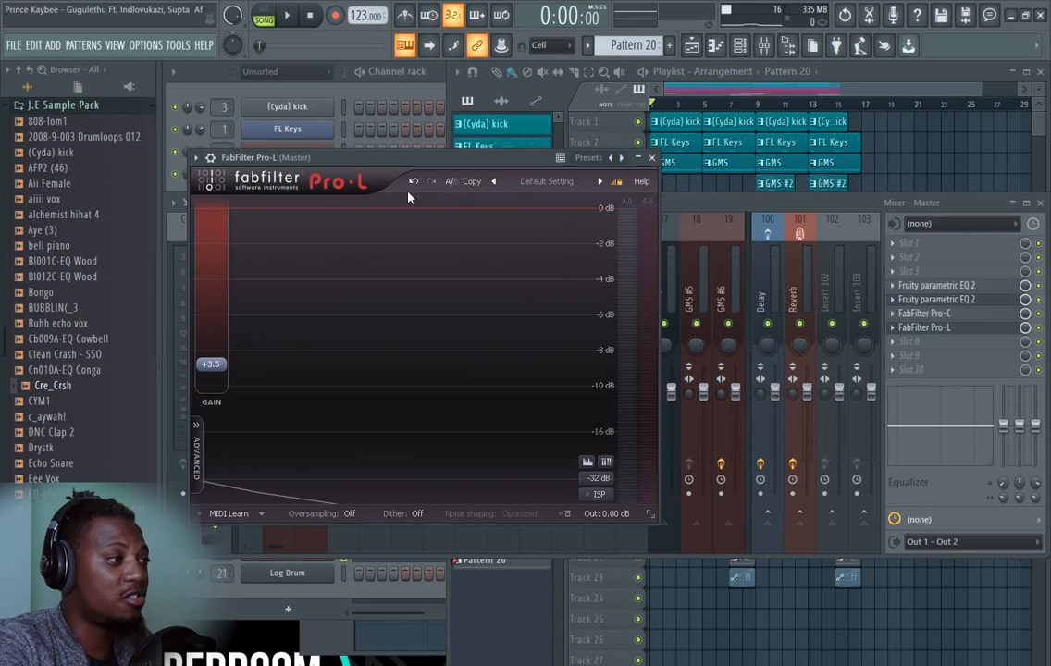
pyautogui.click(652, 159)
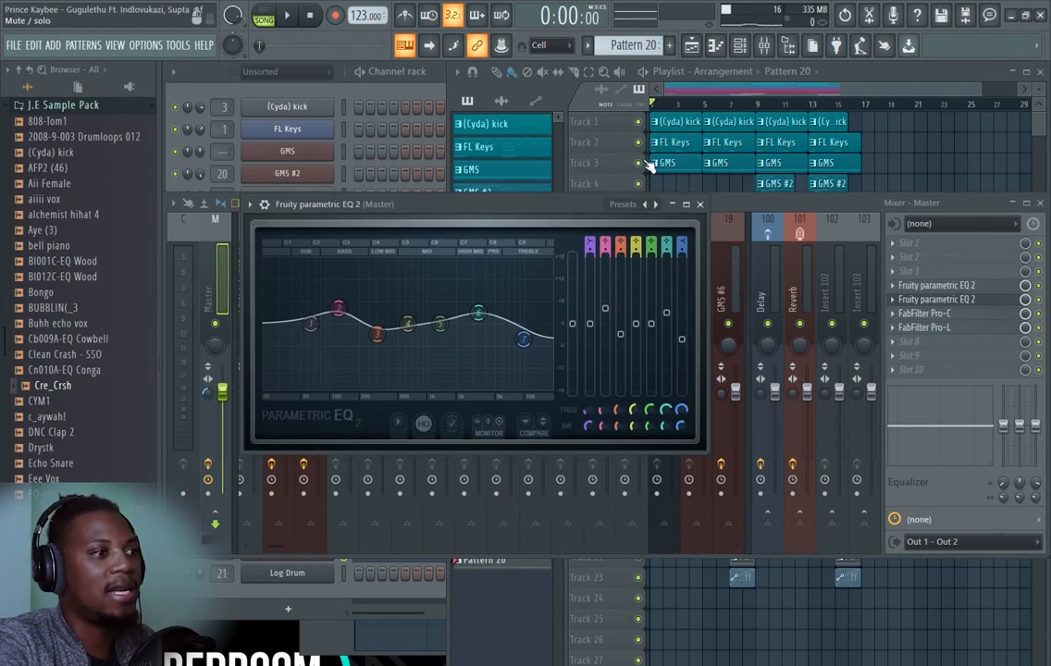
pyautogui.click(700, 205)
pyautogui.moveTo(731, 206); pyautogui.dragTo(729, 298)
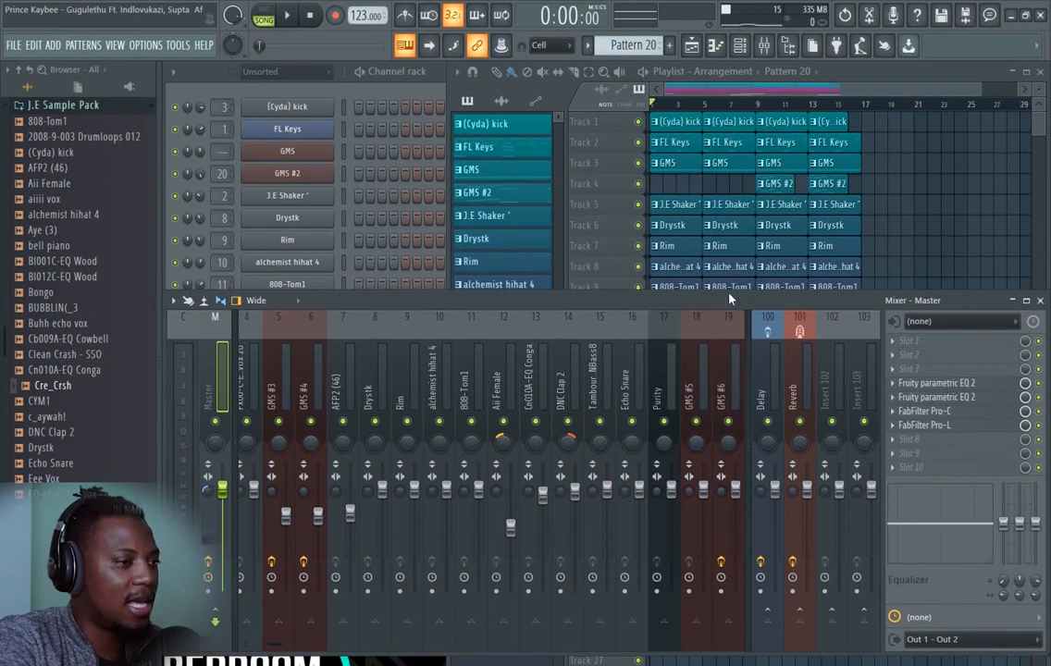